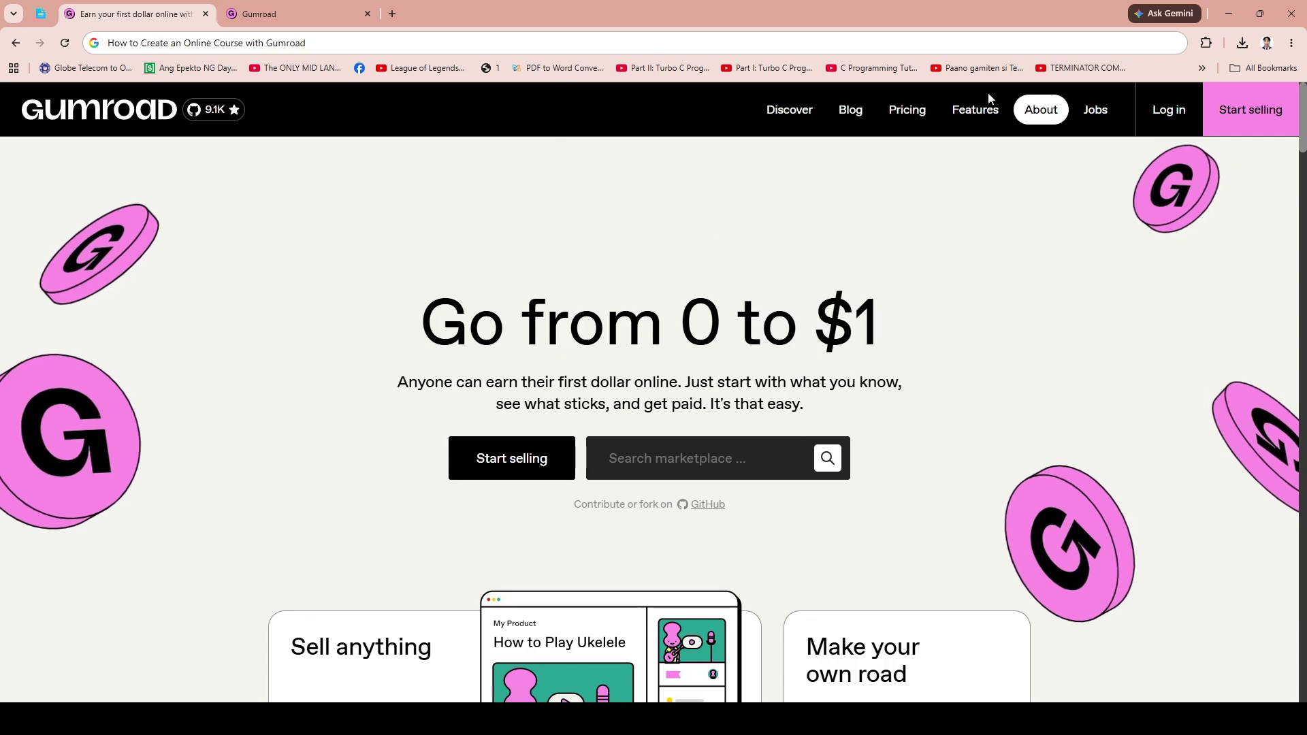
Enter "How to Create a Membership Community Using Gumroad" in the browser's address field without loading it
left_click(349, 46)
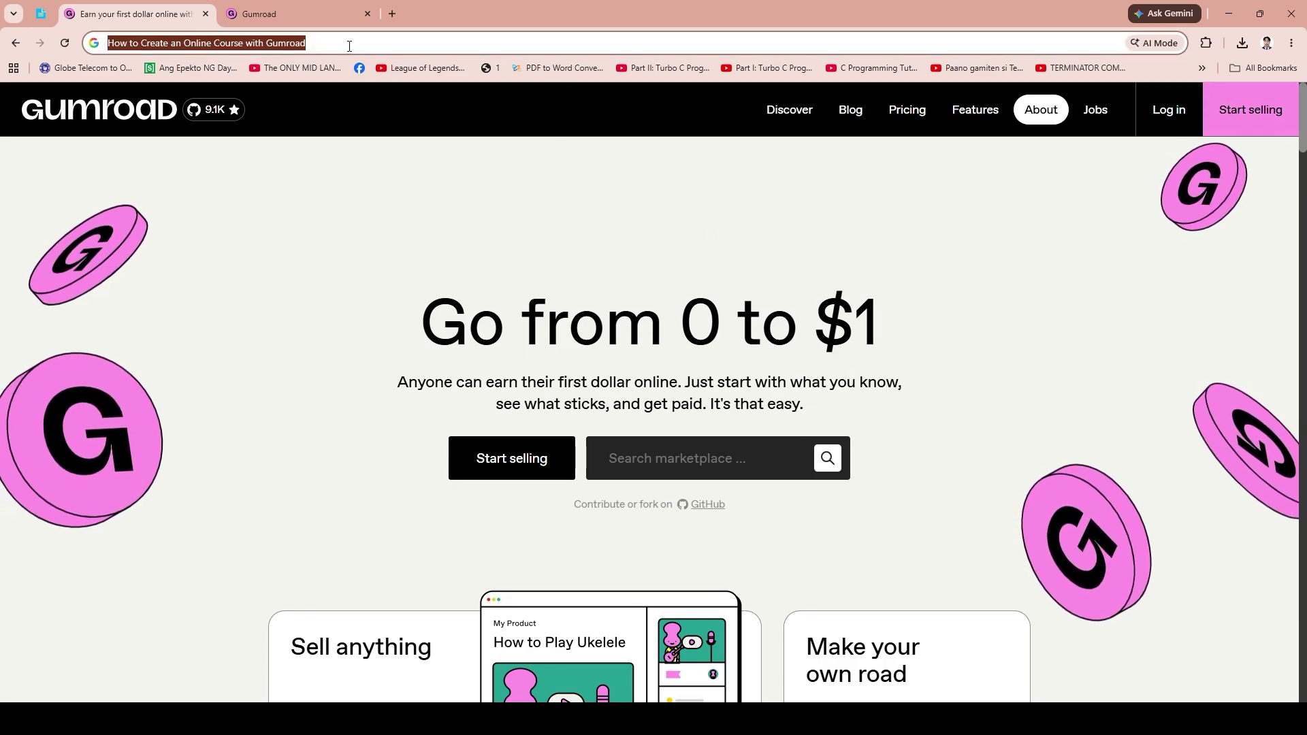
type("How to Create a Membership Community Using Gumroad")
left_click(269, 270)
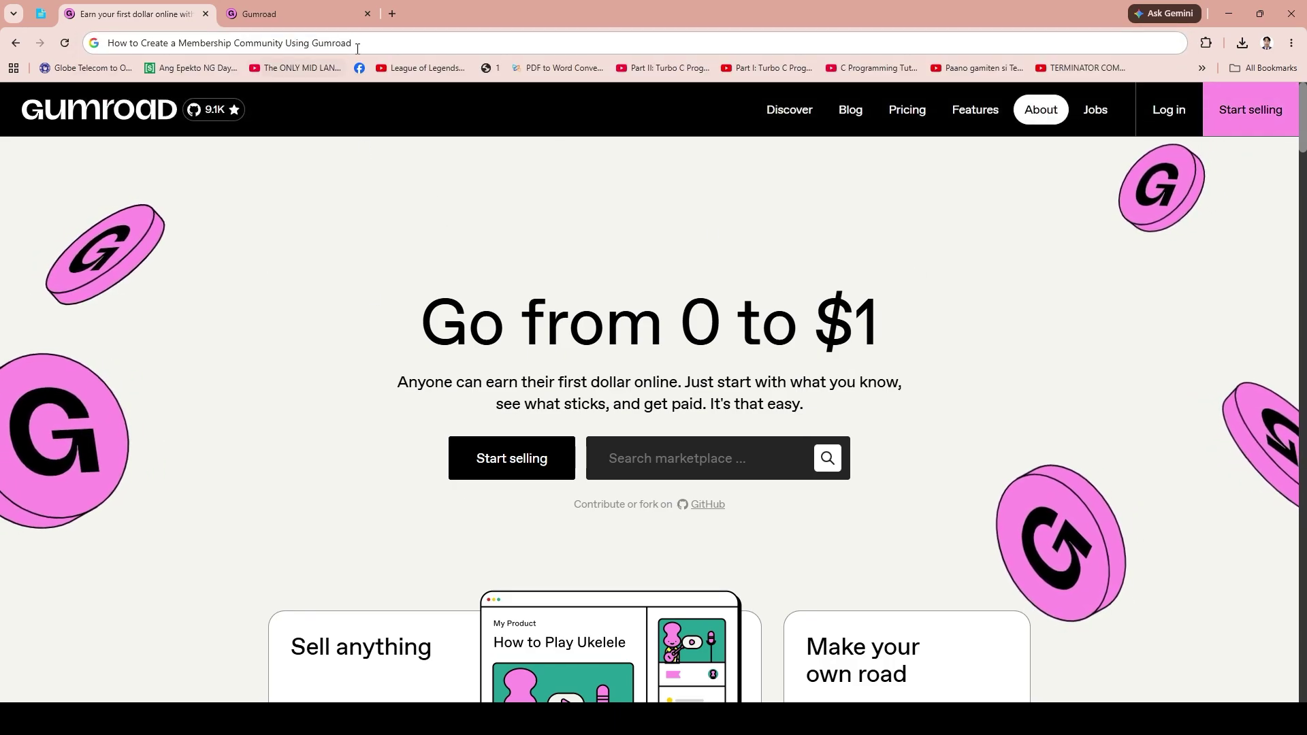
Look through the Gumroad home page, from the introduction past the creator testimonials to the marketplace categories
scroll(1282, 141, "down", 5)
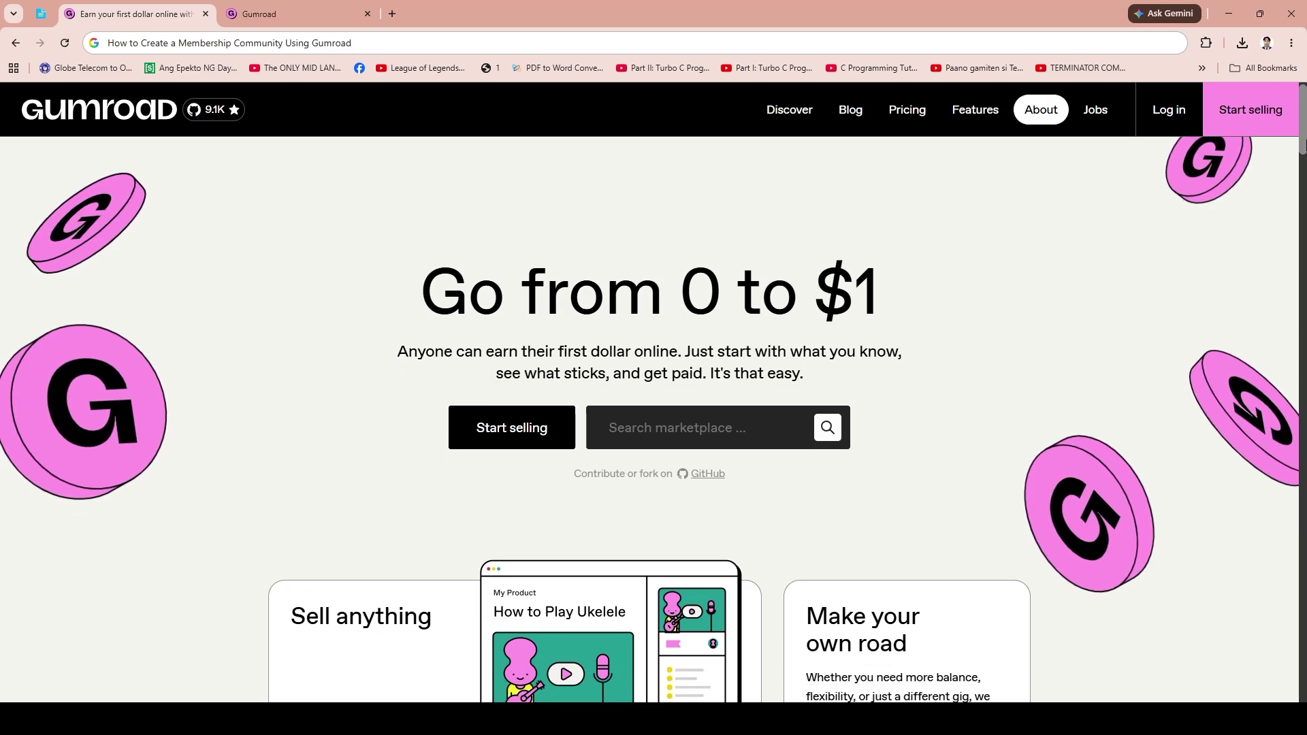
left_click_drag(1302, 178, 1301, 398)
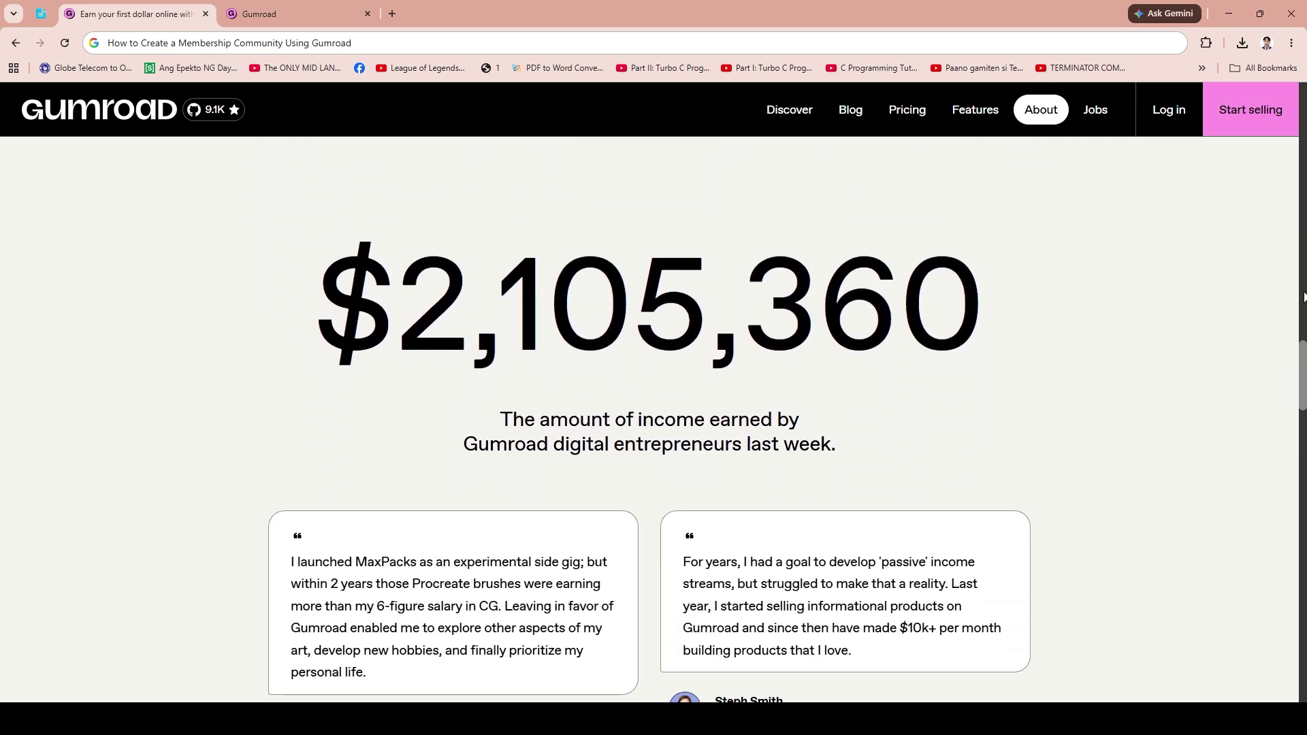
scroll(1303, 297, "down", 5)
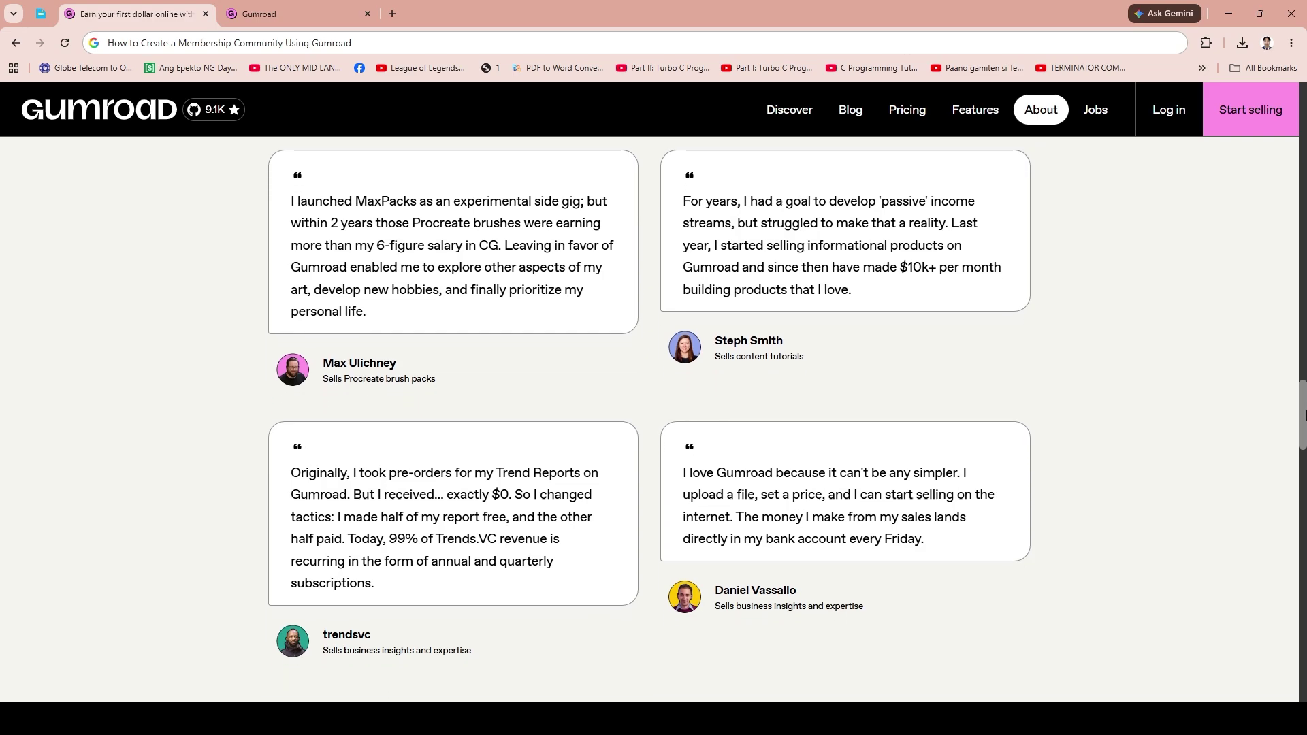
left_click_drag(1304, 414, 1304, 479)
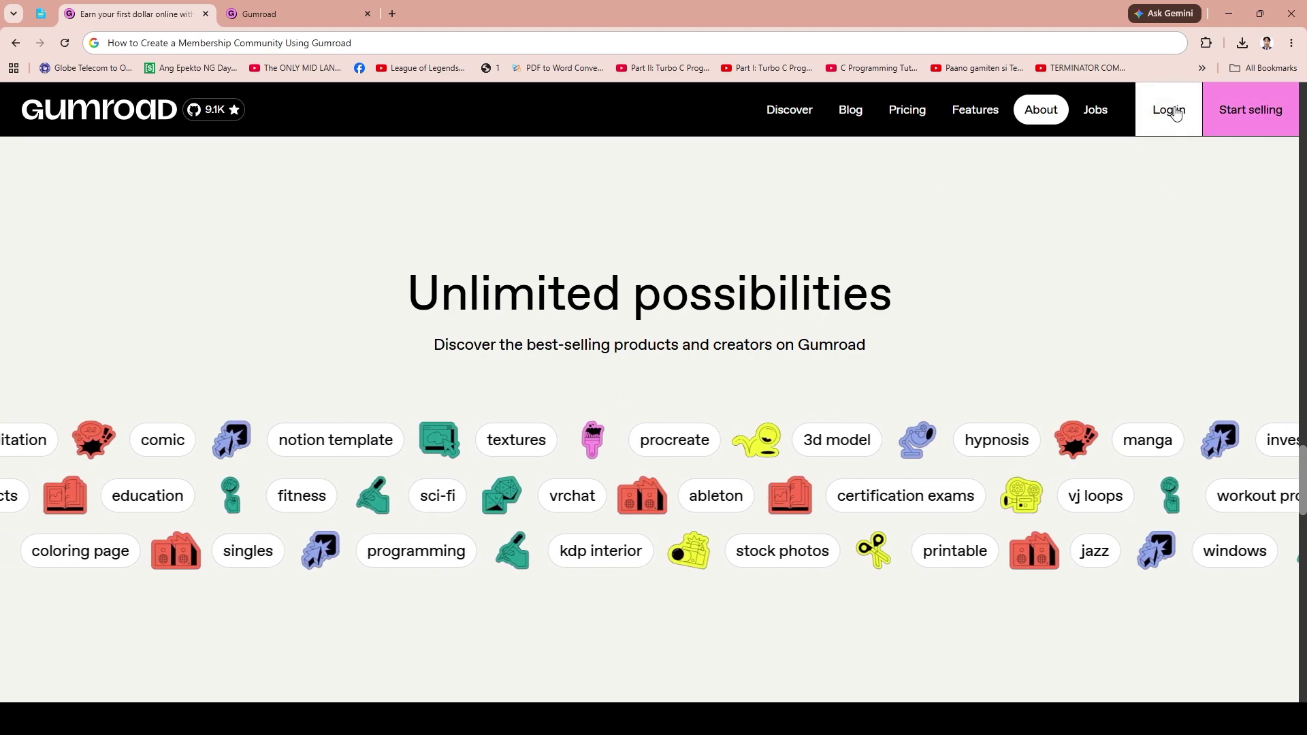
Go to the products list of the signed-in Gumroad dashboard and start a new product
left_click(312, 9)
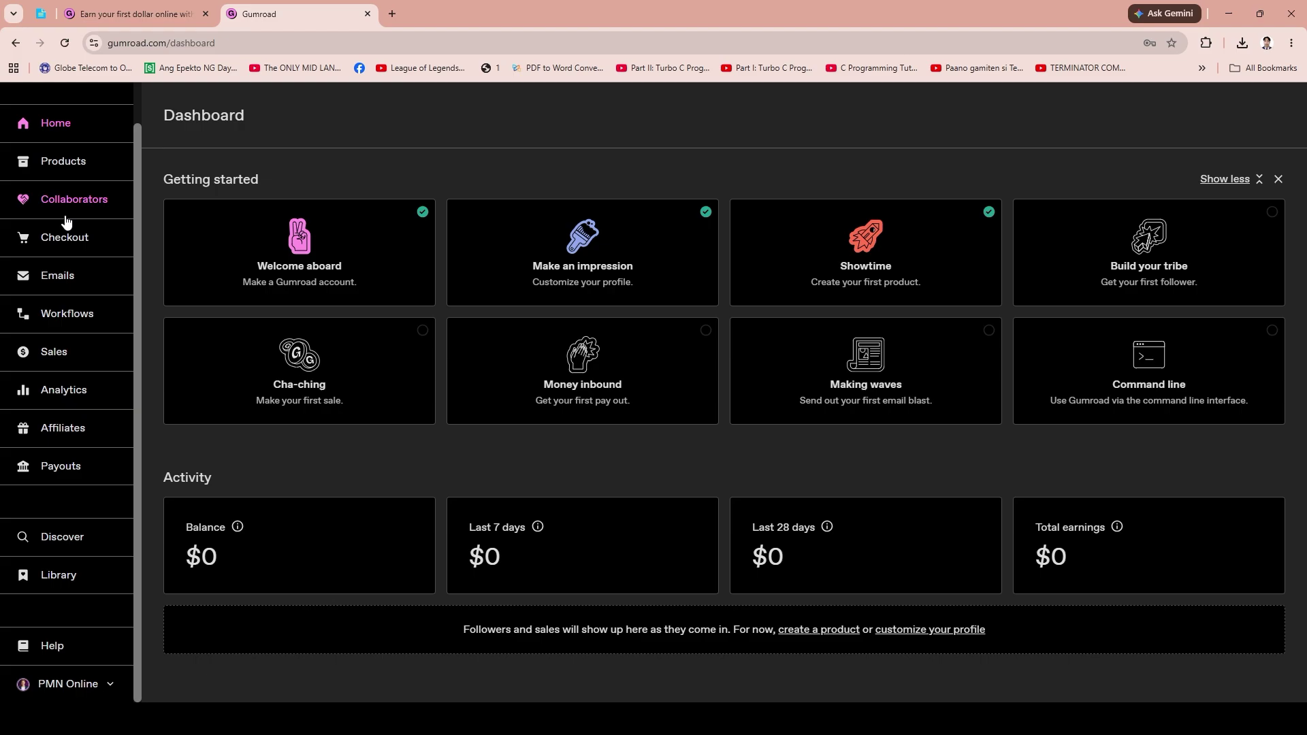
left_click(69, 176)
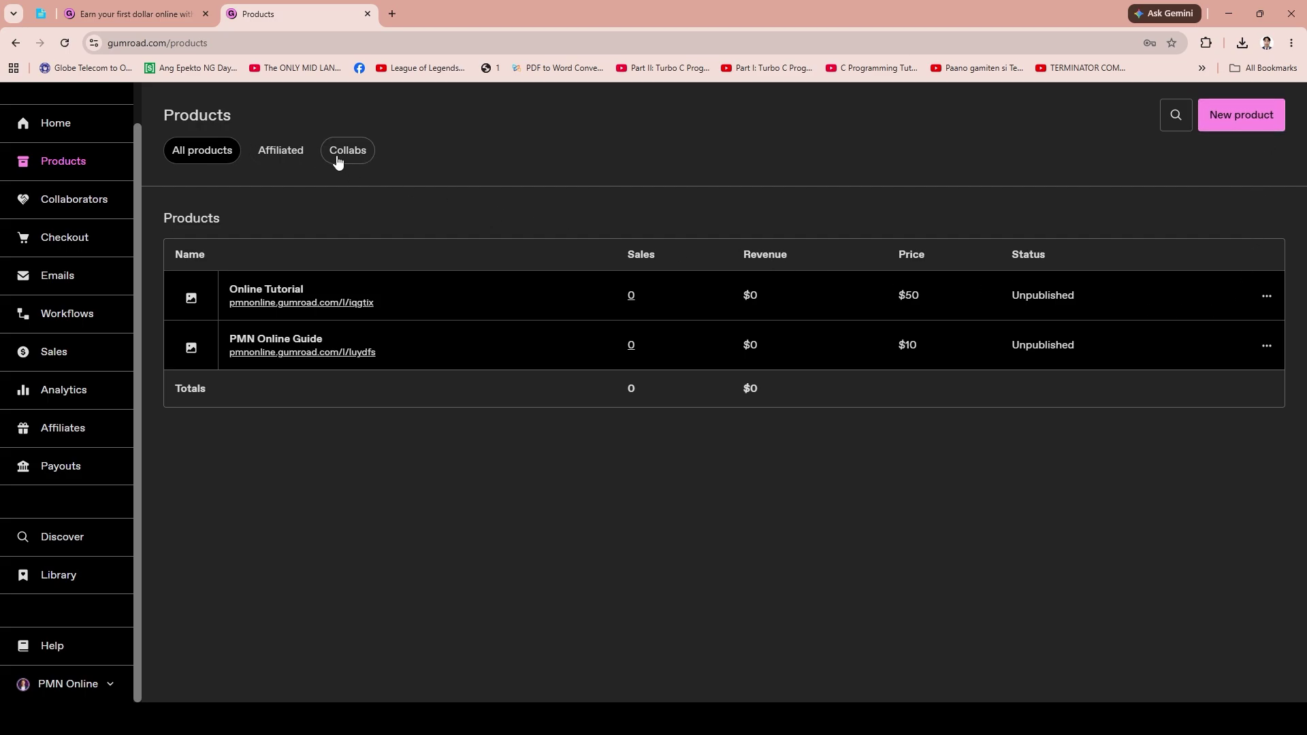
left_click(1240, 116)
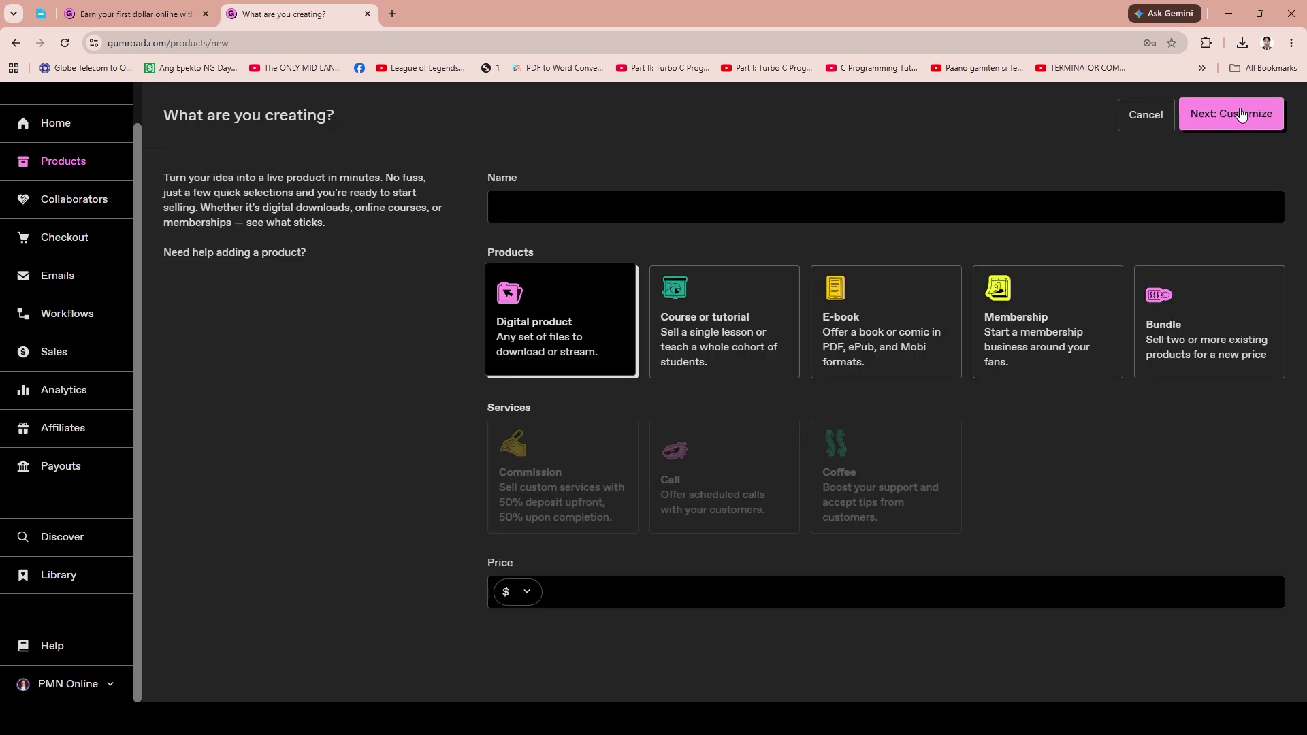
Create a Membership product named "PMN Online MEmbership" priced at $150 a month and continue to customizing it
left_click(1043, 341)
left_click(527, 214)
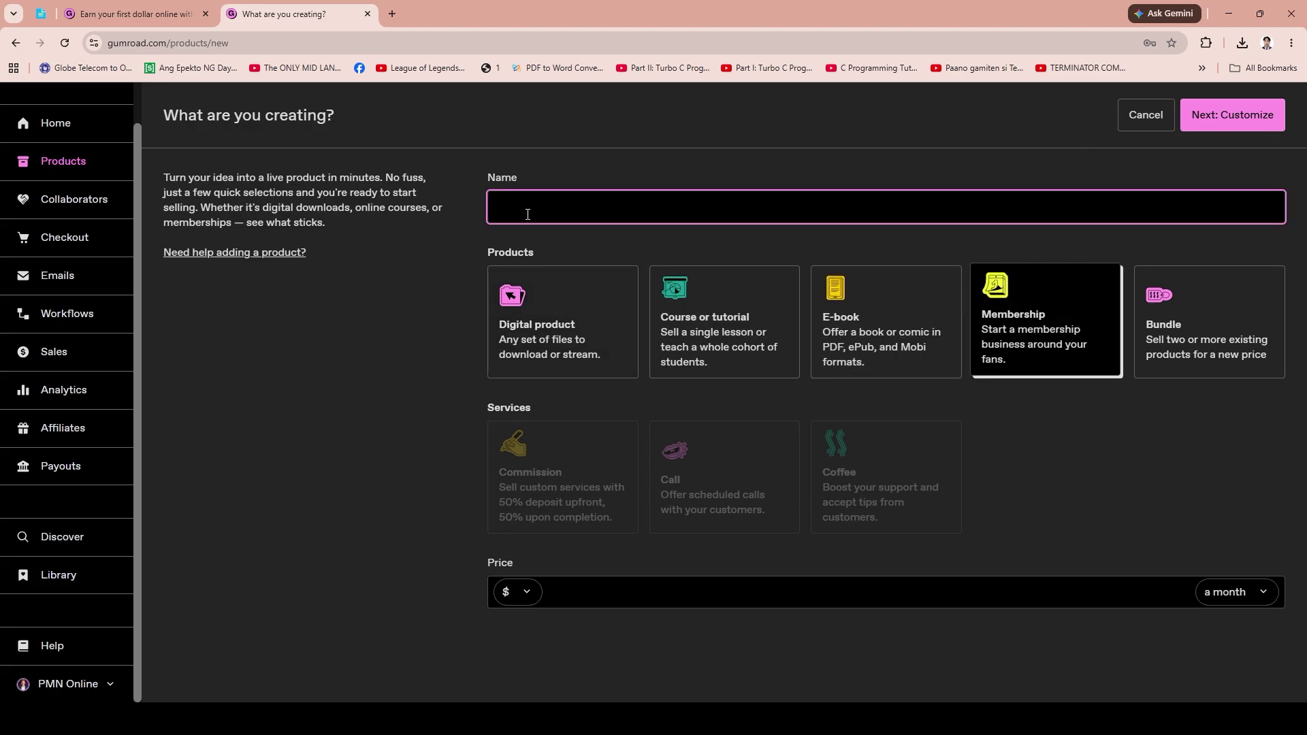
type("PMN ONline MEmbership")
left_click(746, 579)
left_click(746, 582)
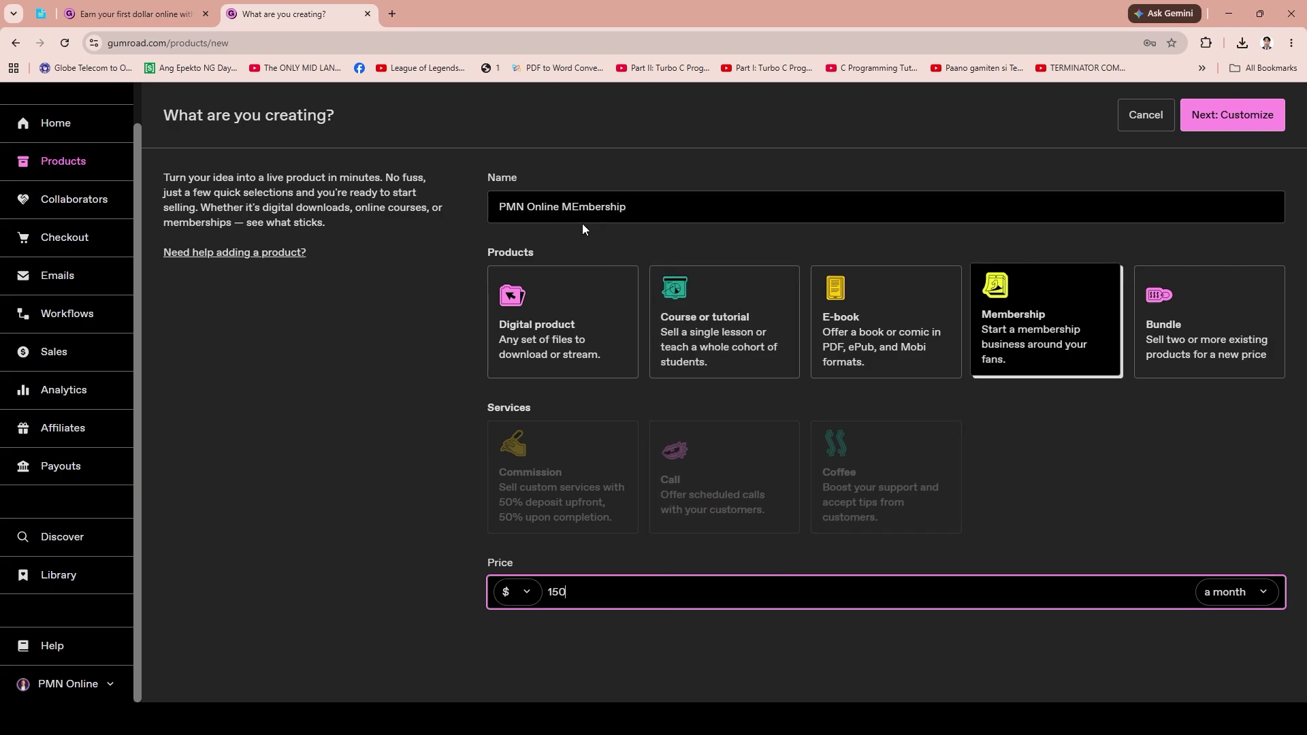
left_click(1260, 121)
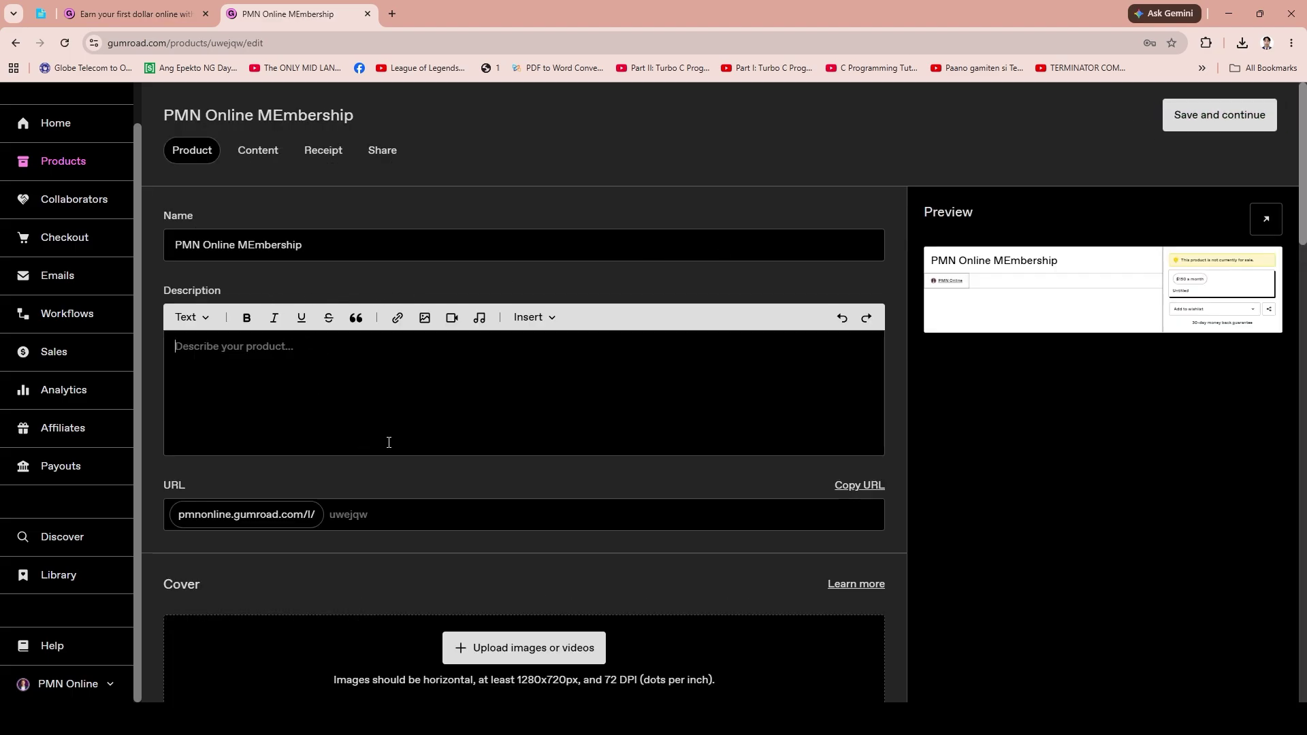
Set the monthly price of the untitled tier to $560
left_click_drag(1303, 233, 1303, 569)
left_click(453, 398)
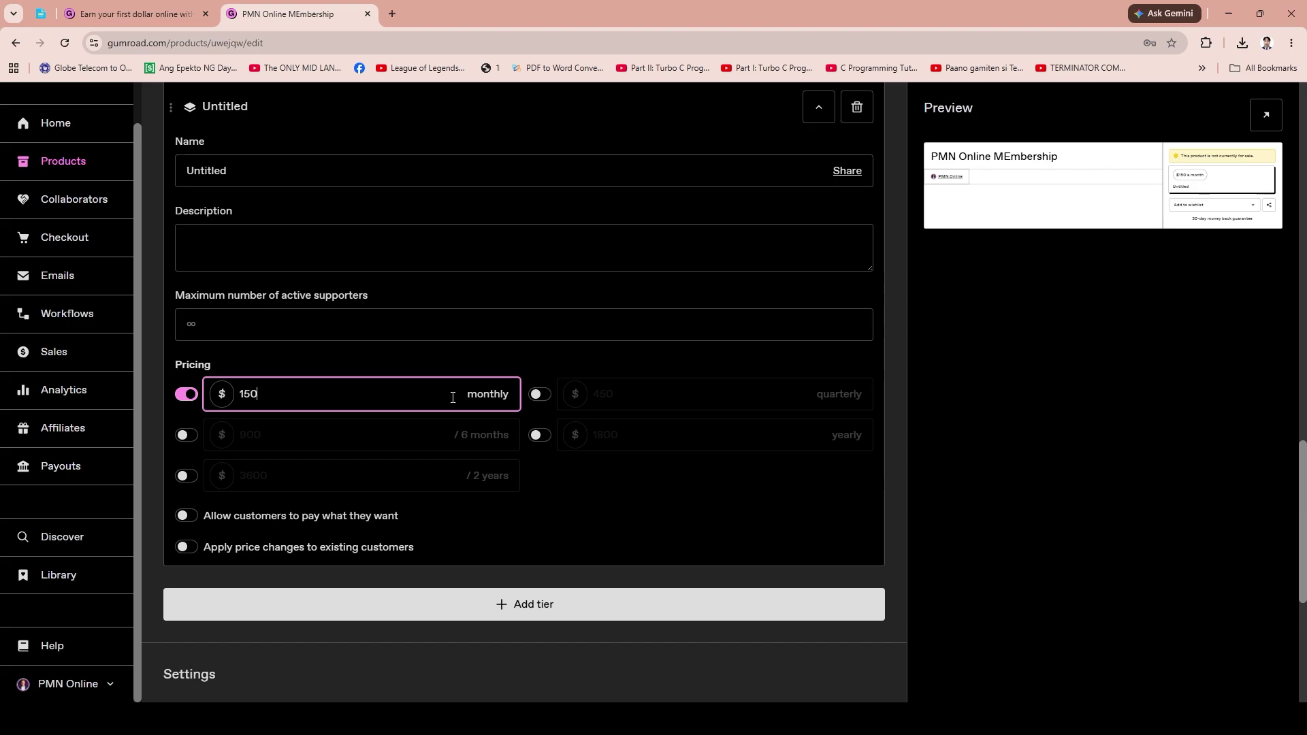
key("BackSpace")
key("BackSpace")
key("BackSpace")
type("1")
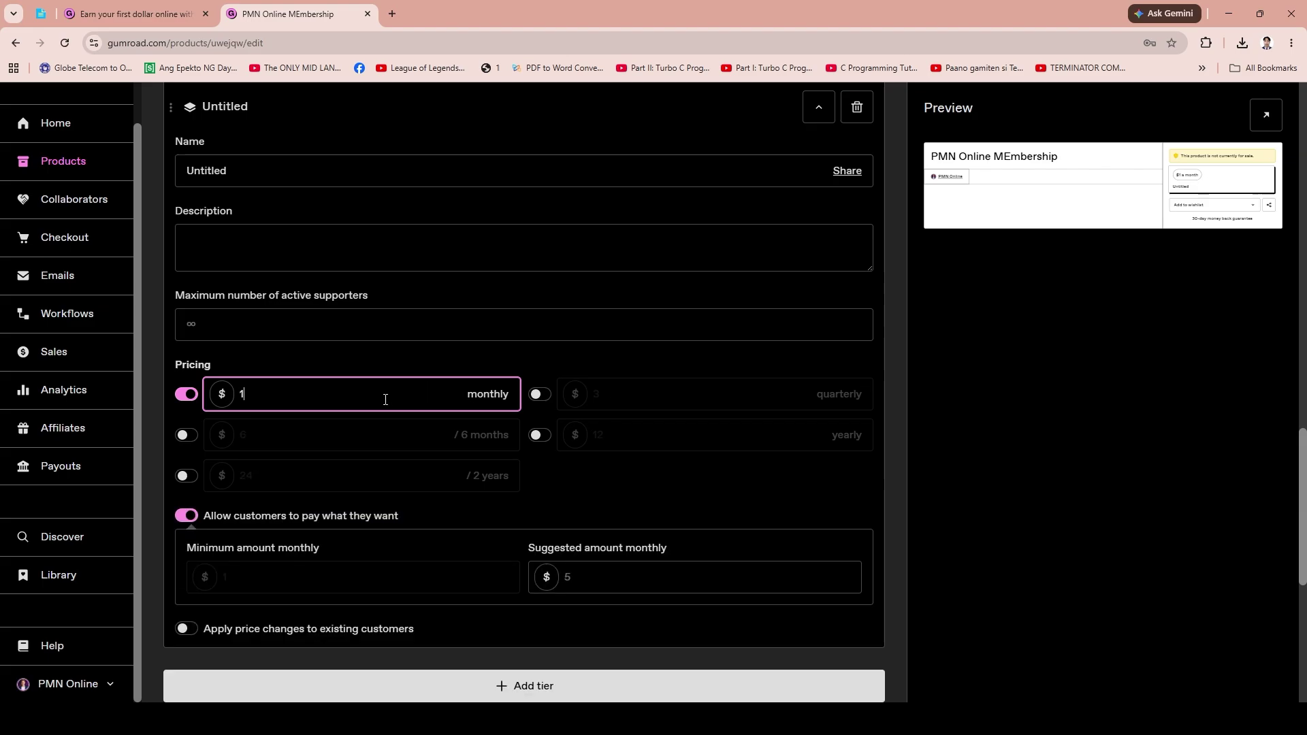
key("BackSpace")
type("50")
type("60")
Add the product description "Welcome to PMN Online Membership" and bring up the upload options for the cover
left_click_drag(1301, 459, 1302, 88)
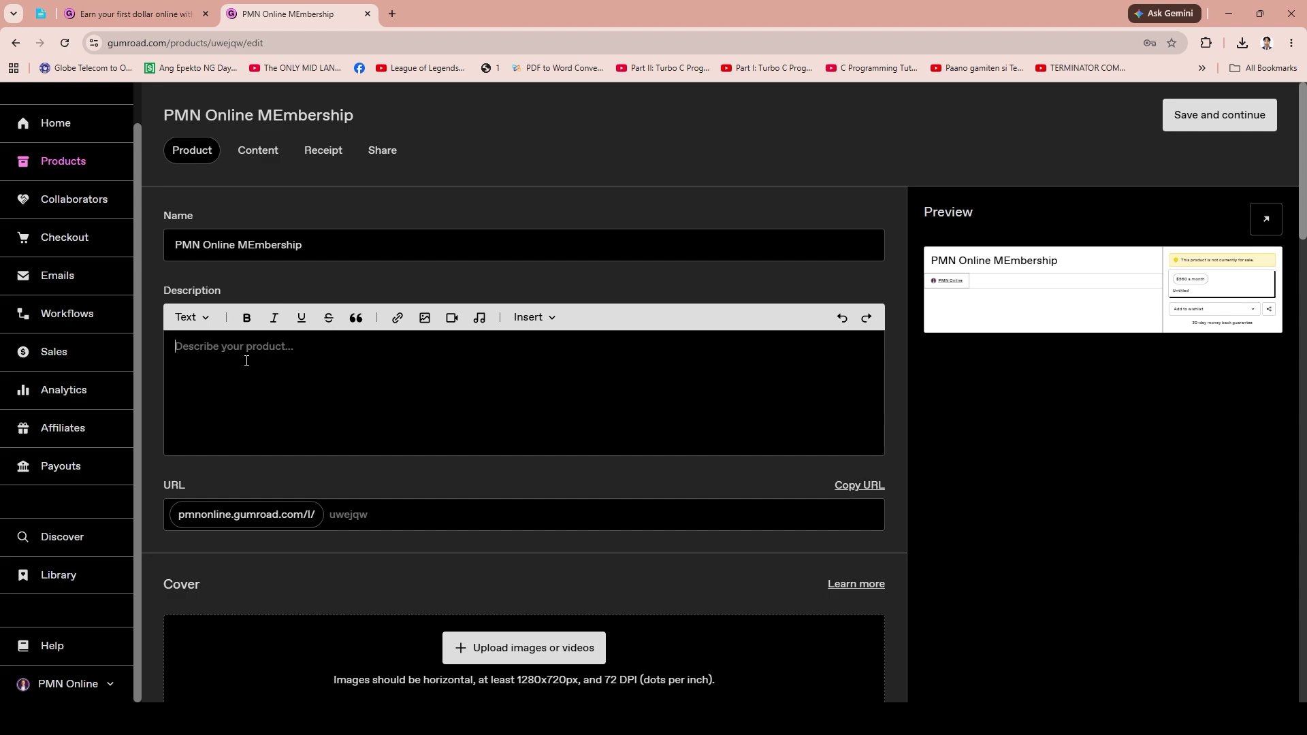
type("Welcome")
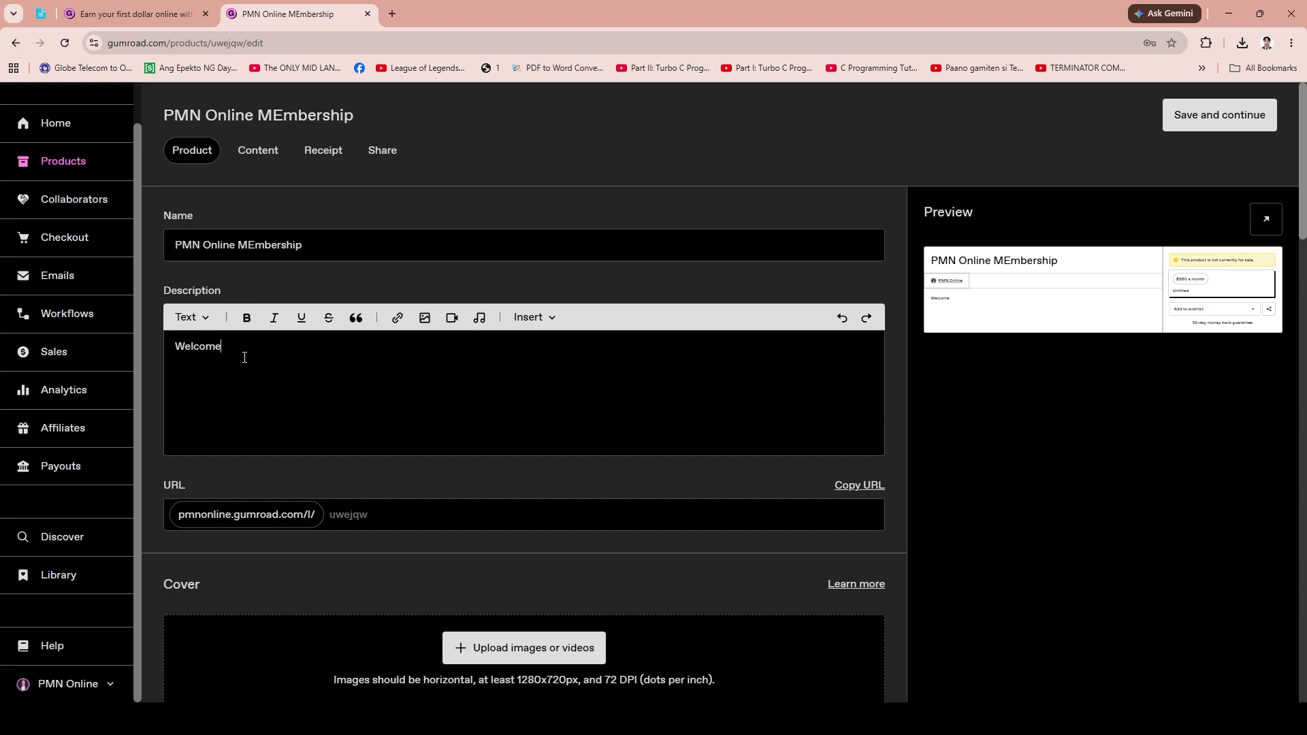
type(" to PMN Onlione")
key("BackSpace")
type("ne Membership")
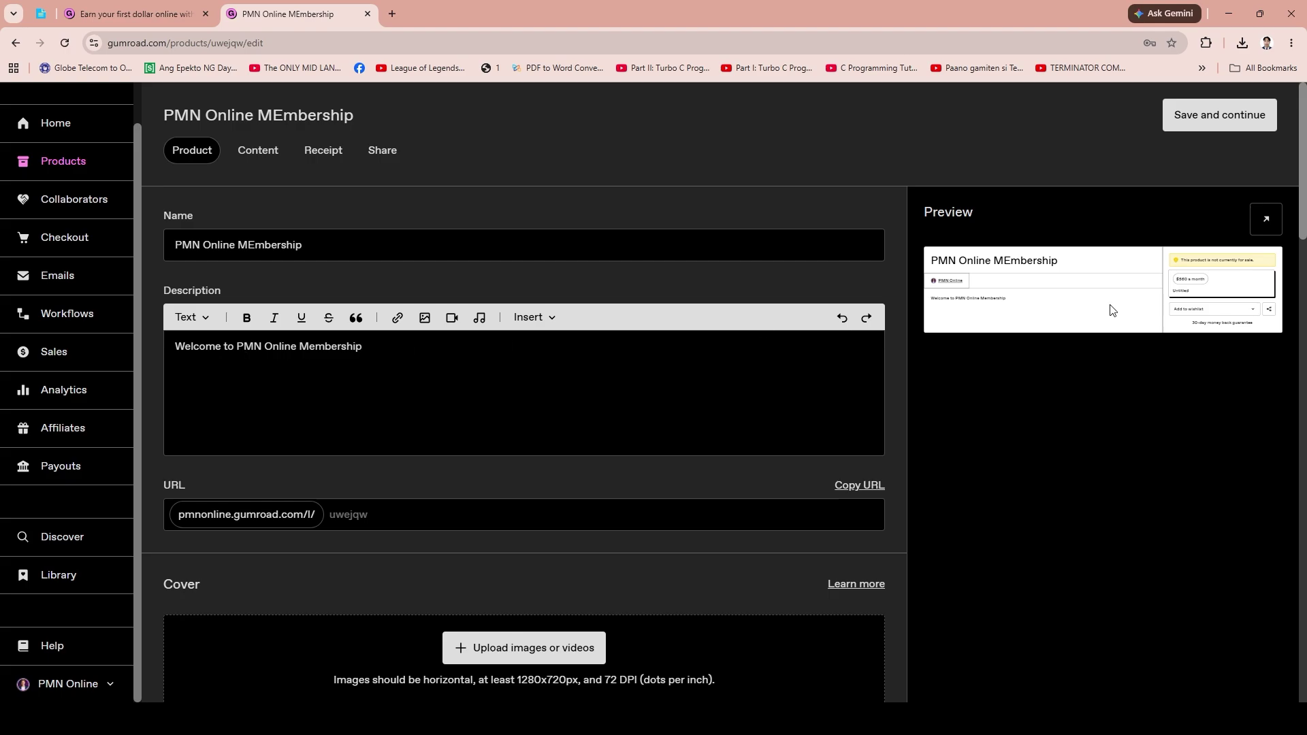
left_click_drag(1306, 203, 1305, 307)
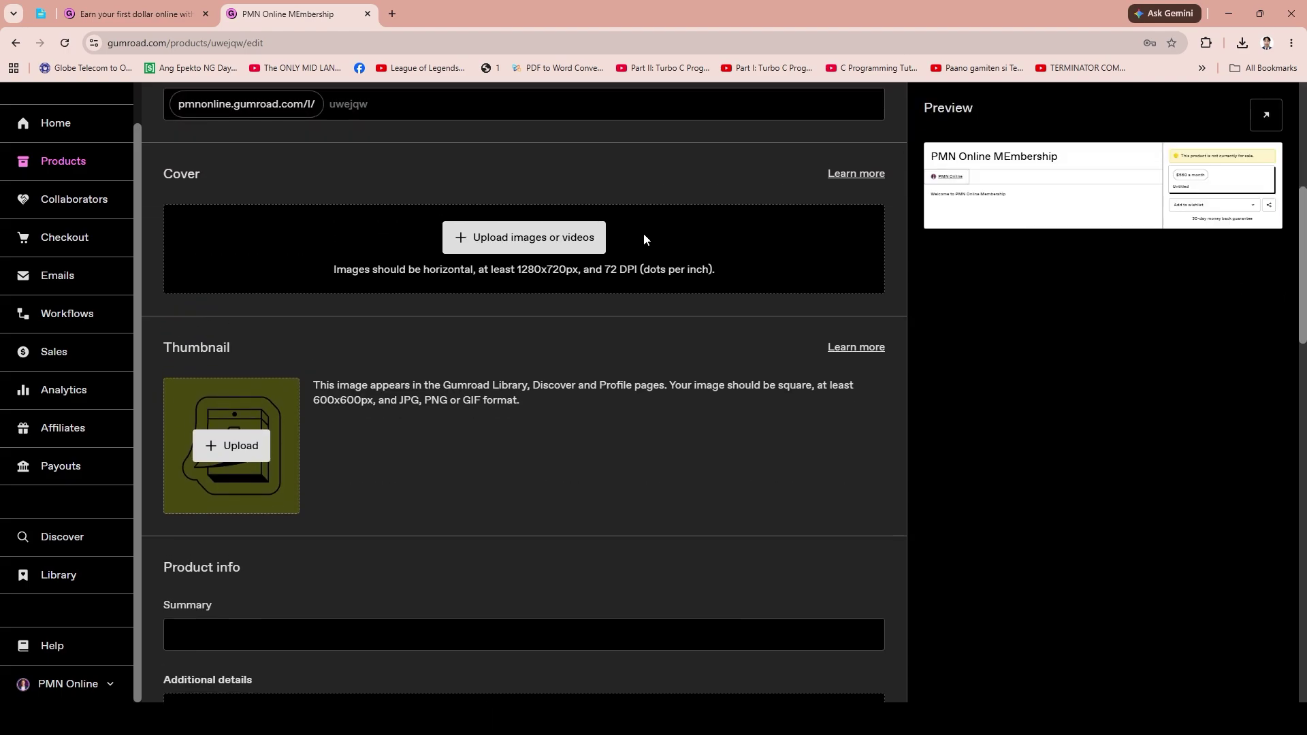
left_click(500, 244)
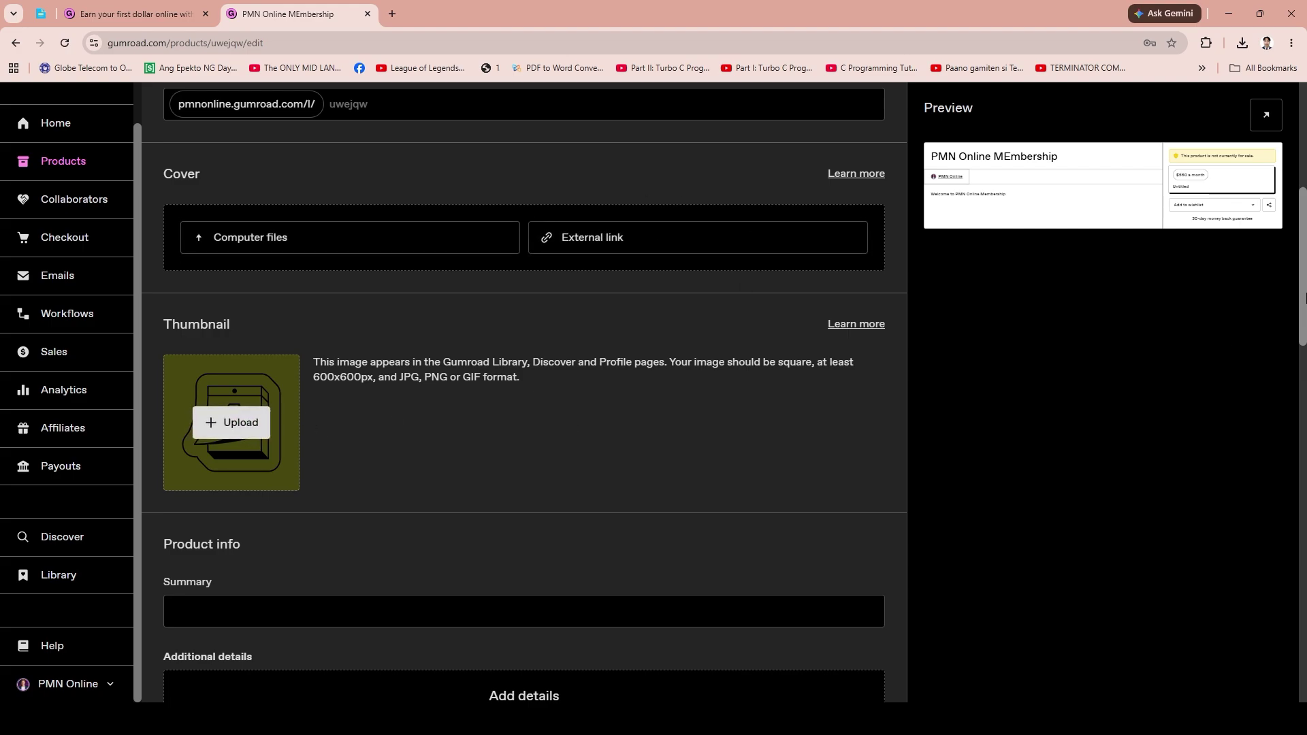
Enable yearly pricing for the untitled tier, leaving quarterly pricing off
left_click_drag(1305, 301, 1303, 528)
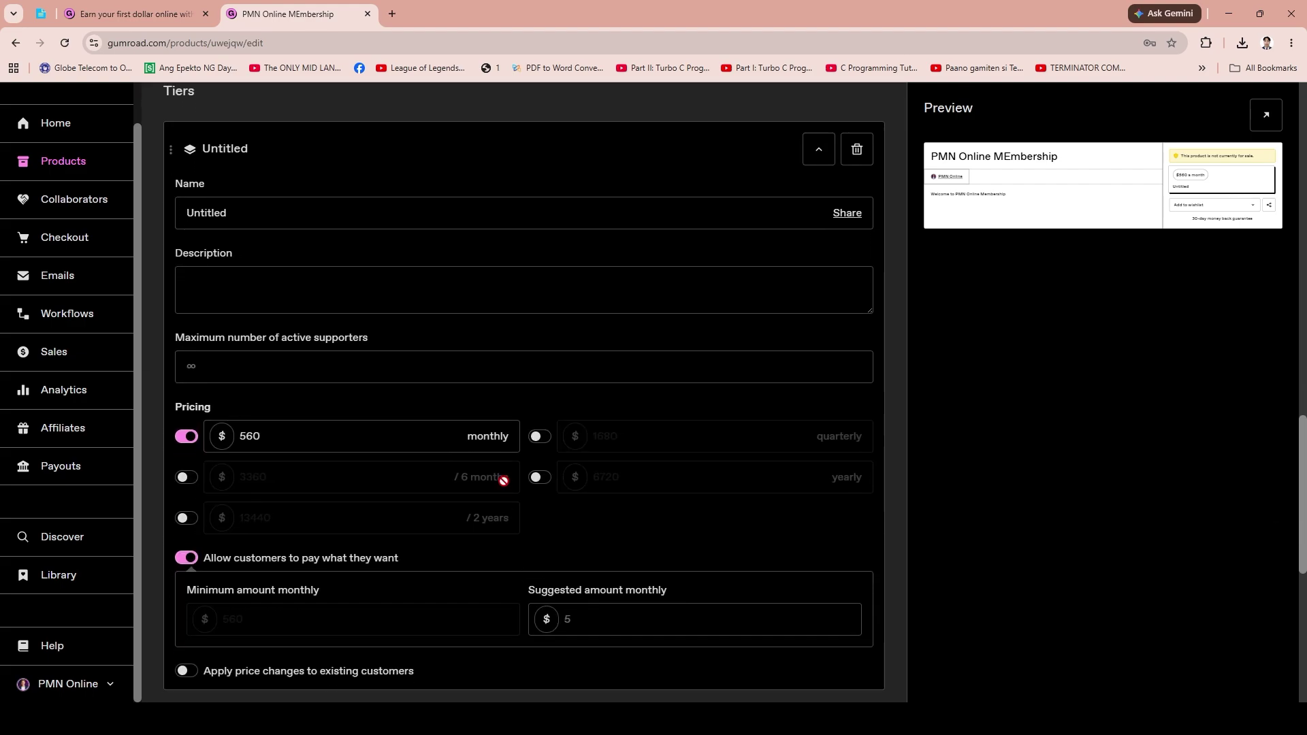
left_click(540, 437)
left_click(540, 436)
left_click(540, 477)
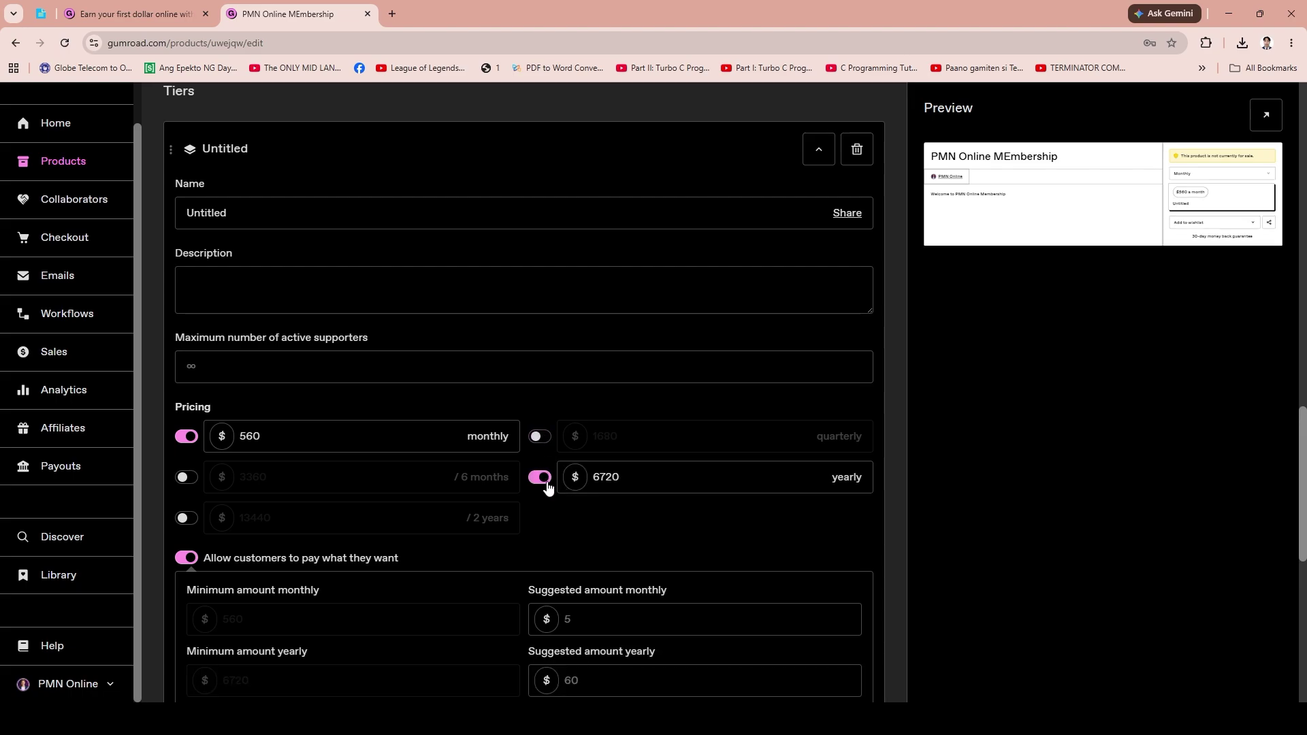
left_click(540, 478)
left_click(539, 477)
scroll(333, 392, "down", 1)
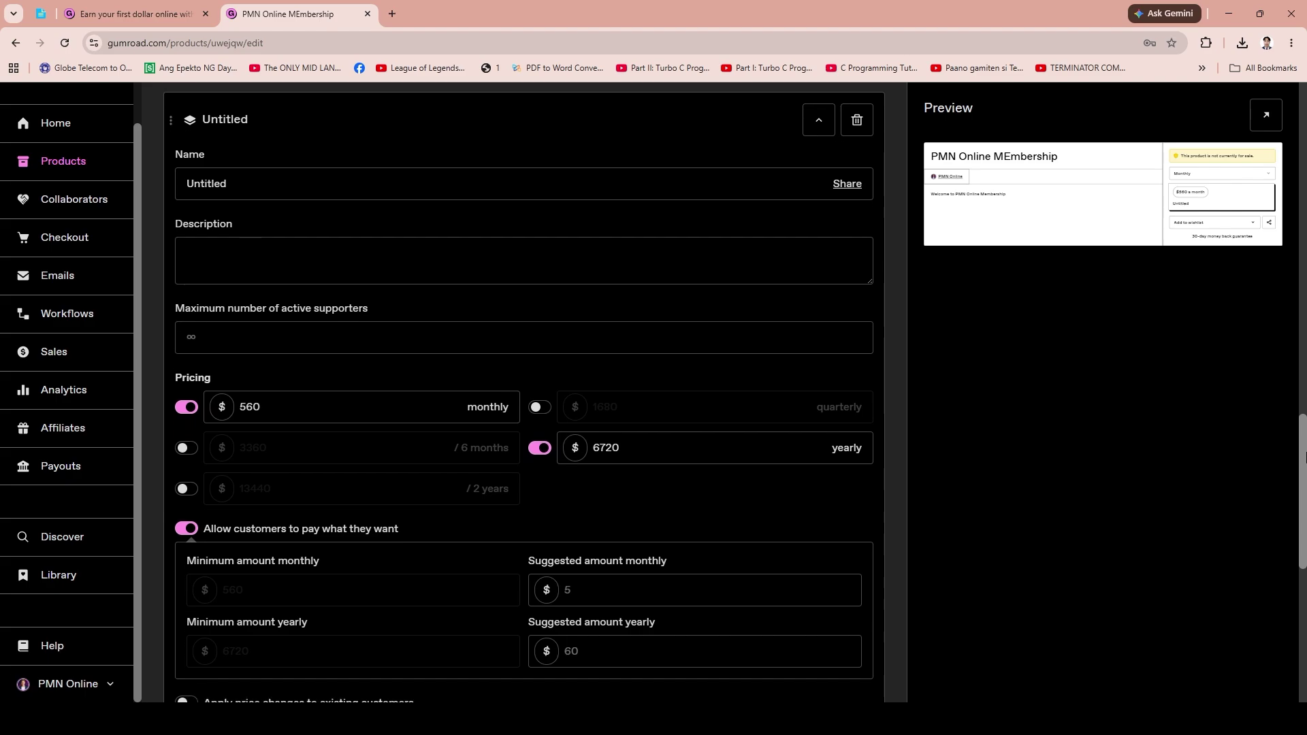
Set the tier's monthly price to $80
double_click(241, 403)
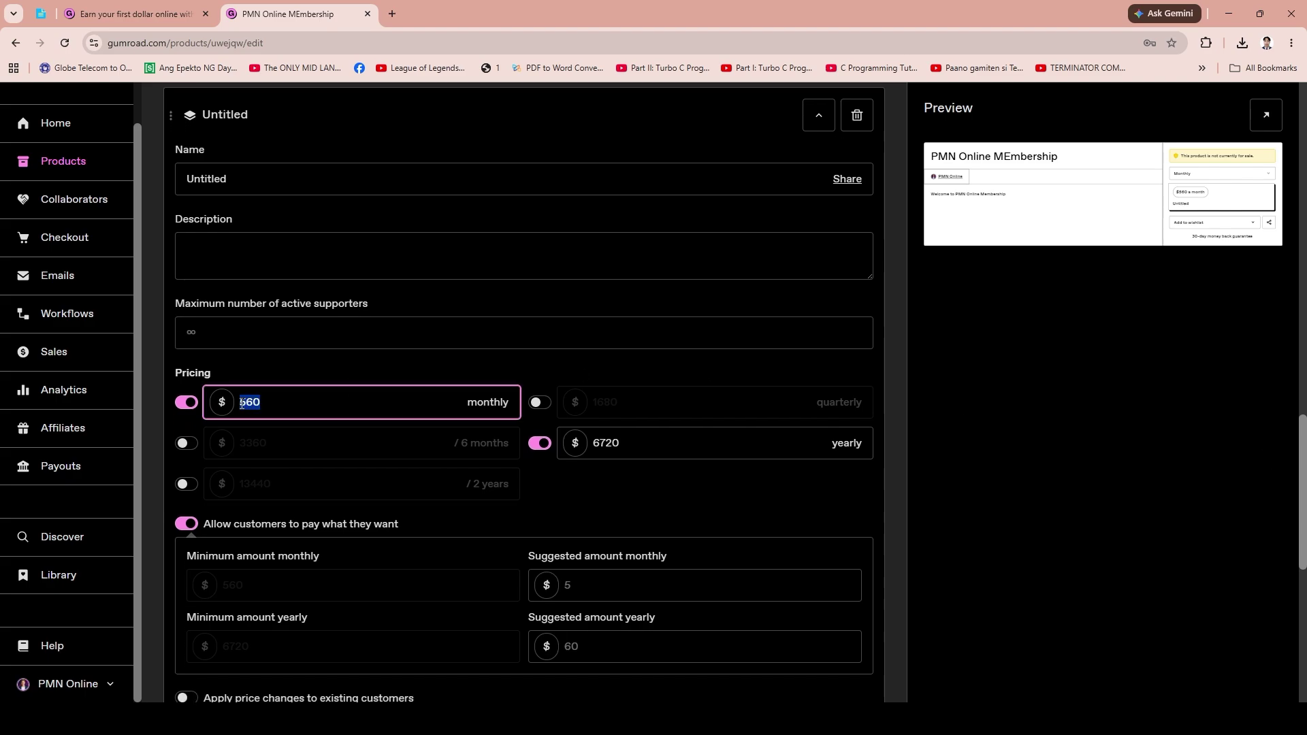
type("10")
key("BackSpace")
key("BackSpace")
type("8")
left_click(671, 508)
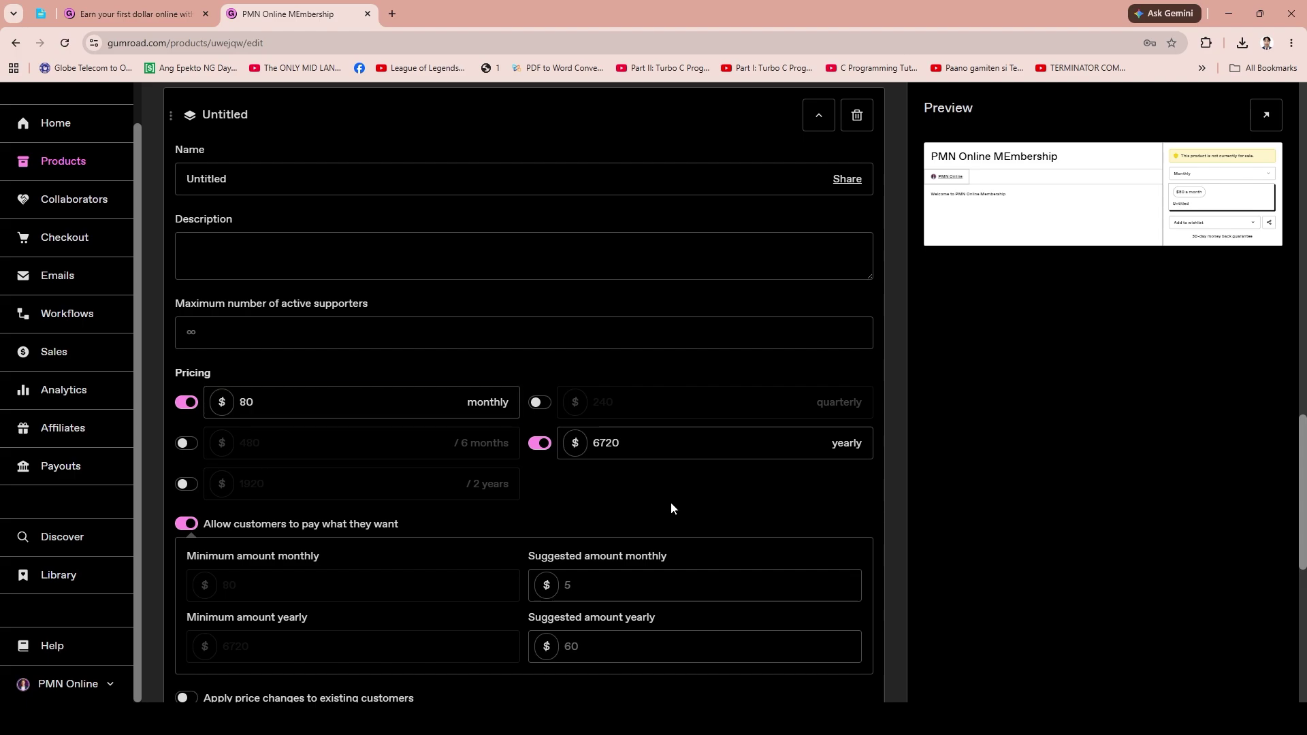
Set the tier's yearly price to $1000, keeping yearly pricing enabled
left_click(540, 443)
left_click(539, 443)
double_click(652, 441)
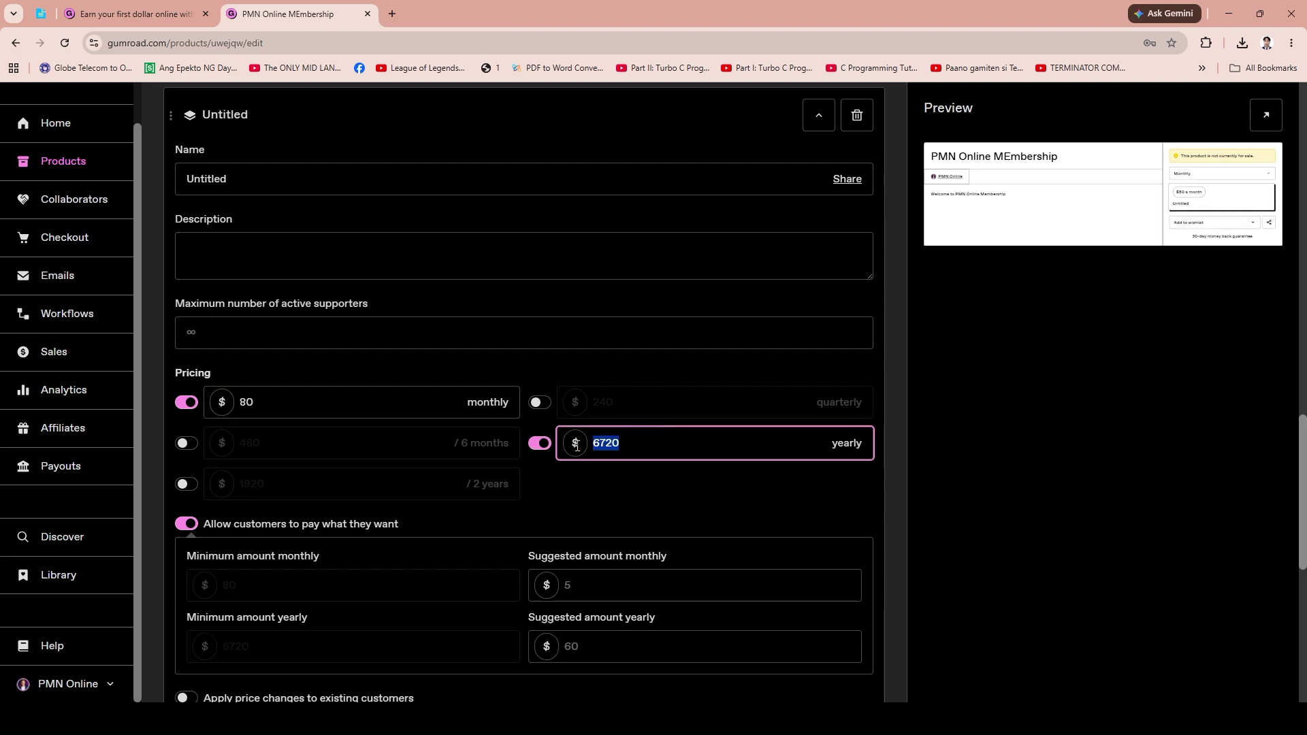
type("1000")
left_click(632, 477)
Set the suggested pay-what-you-want amounts to $15 monthly and $90 yearly
scroll(935, 505, "down", 2)
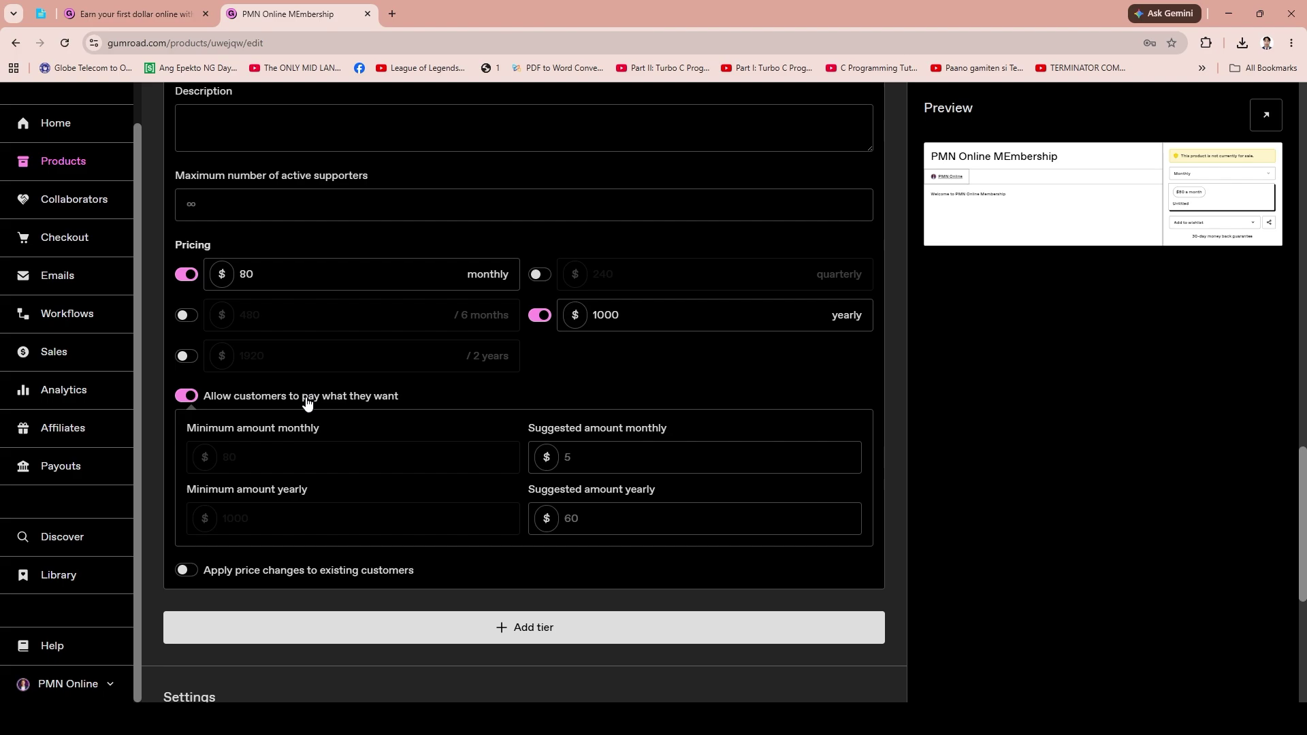
left_click(589, 464)
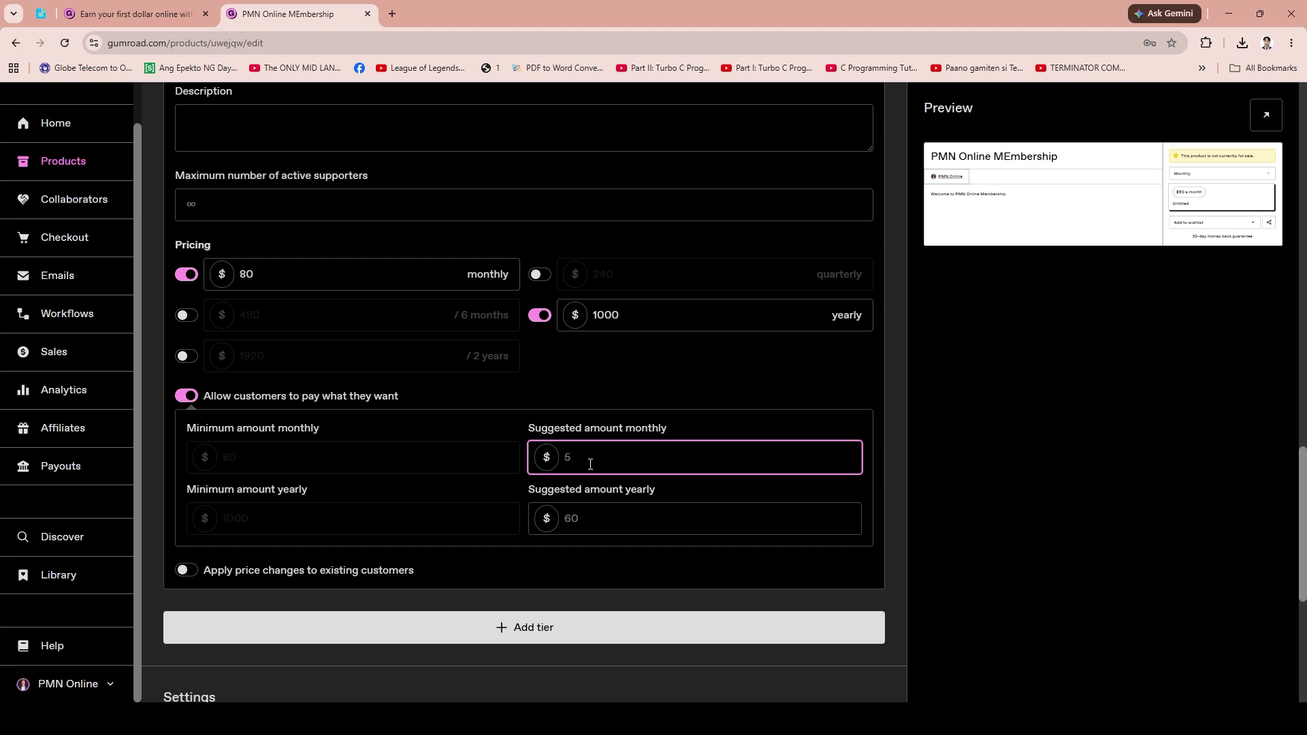
left_click(602, 521)
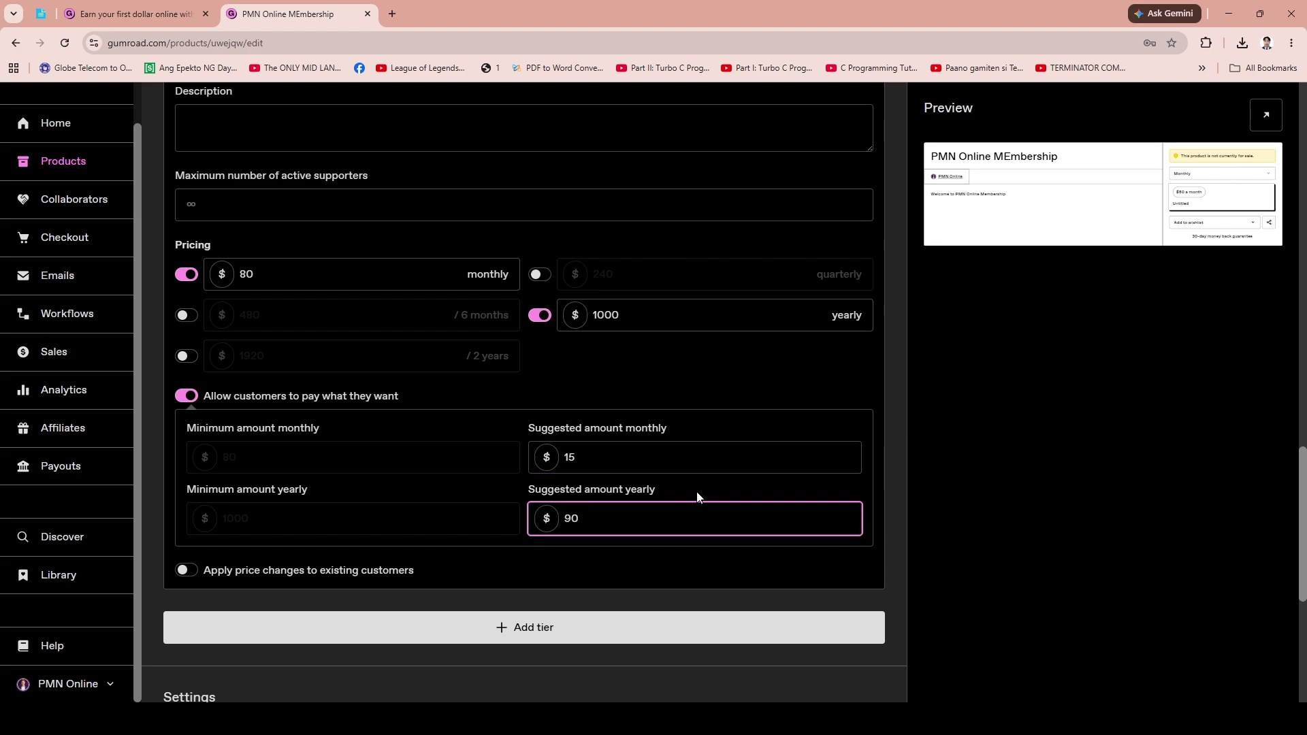
type("90")
Save the membership product's settings and continue
left_click_drag(1304, 487, 1304, 575)
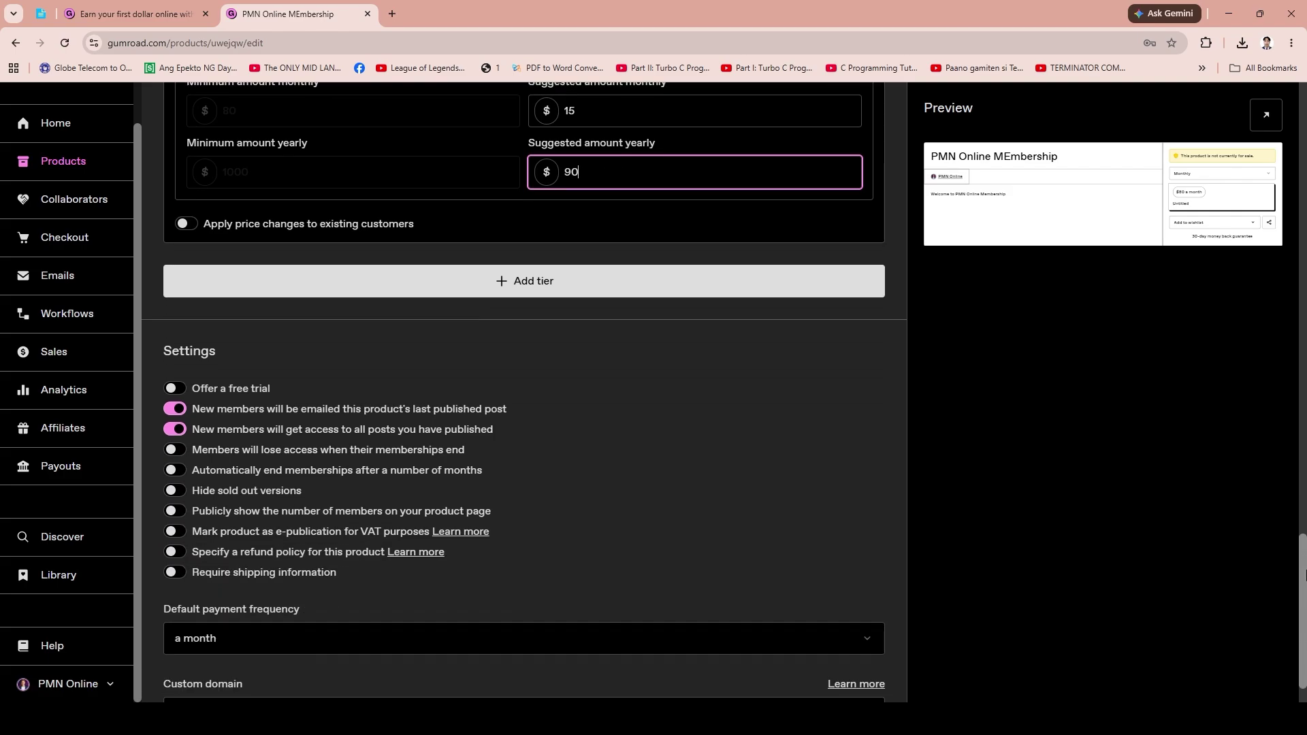
left_click(562, 279)
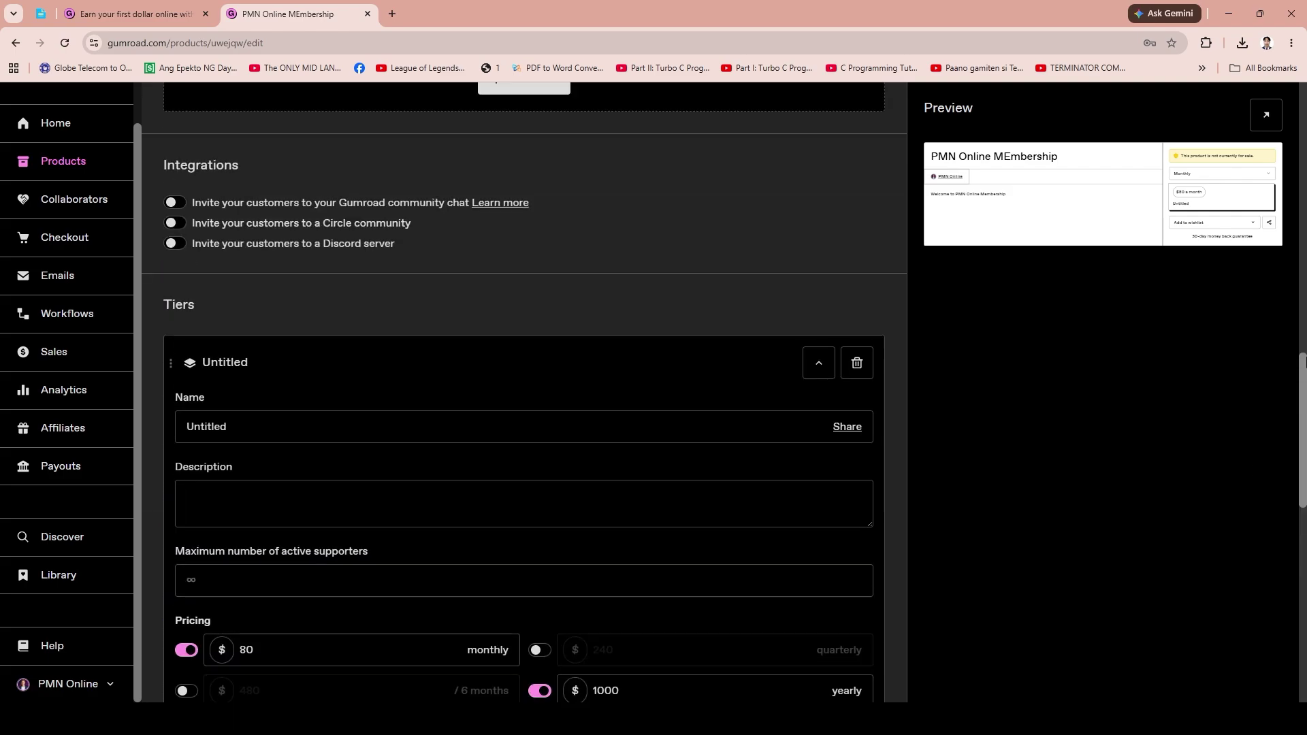
left_click_drag(1304, 362, 1301, 89)
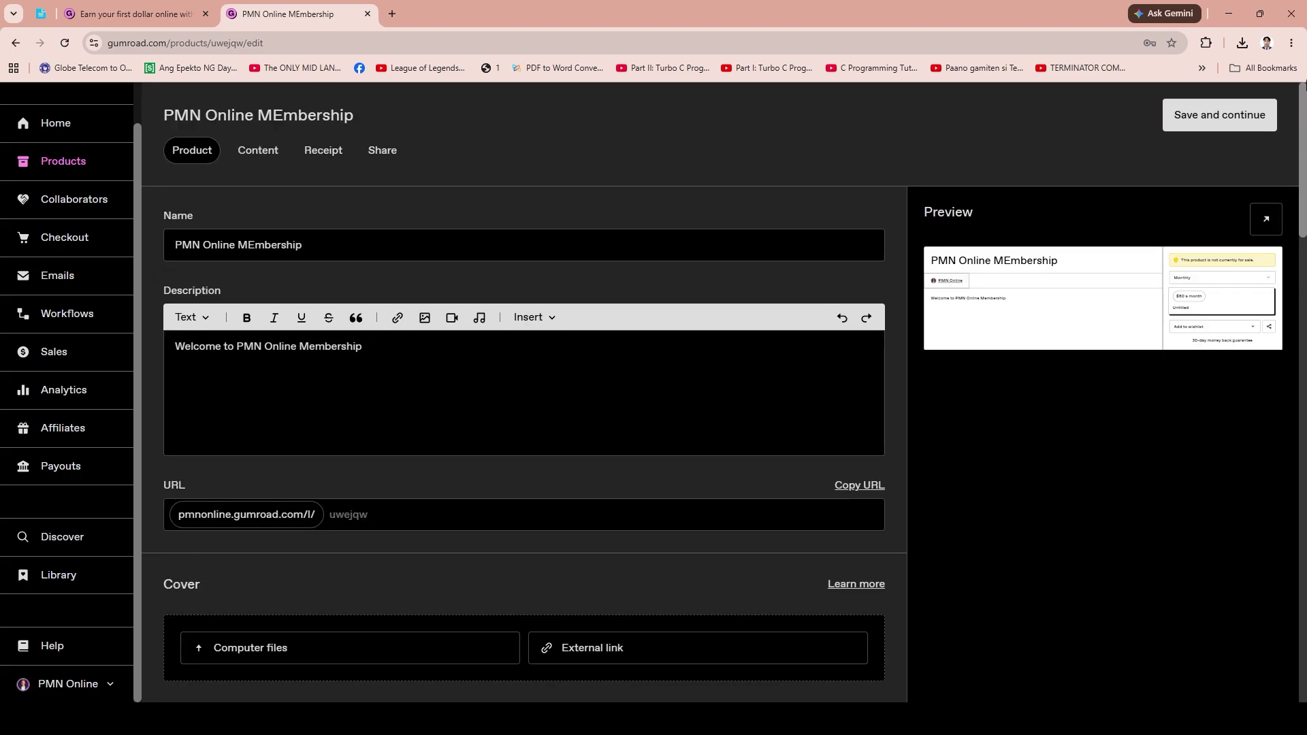
left_click(1225, 117)
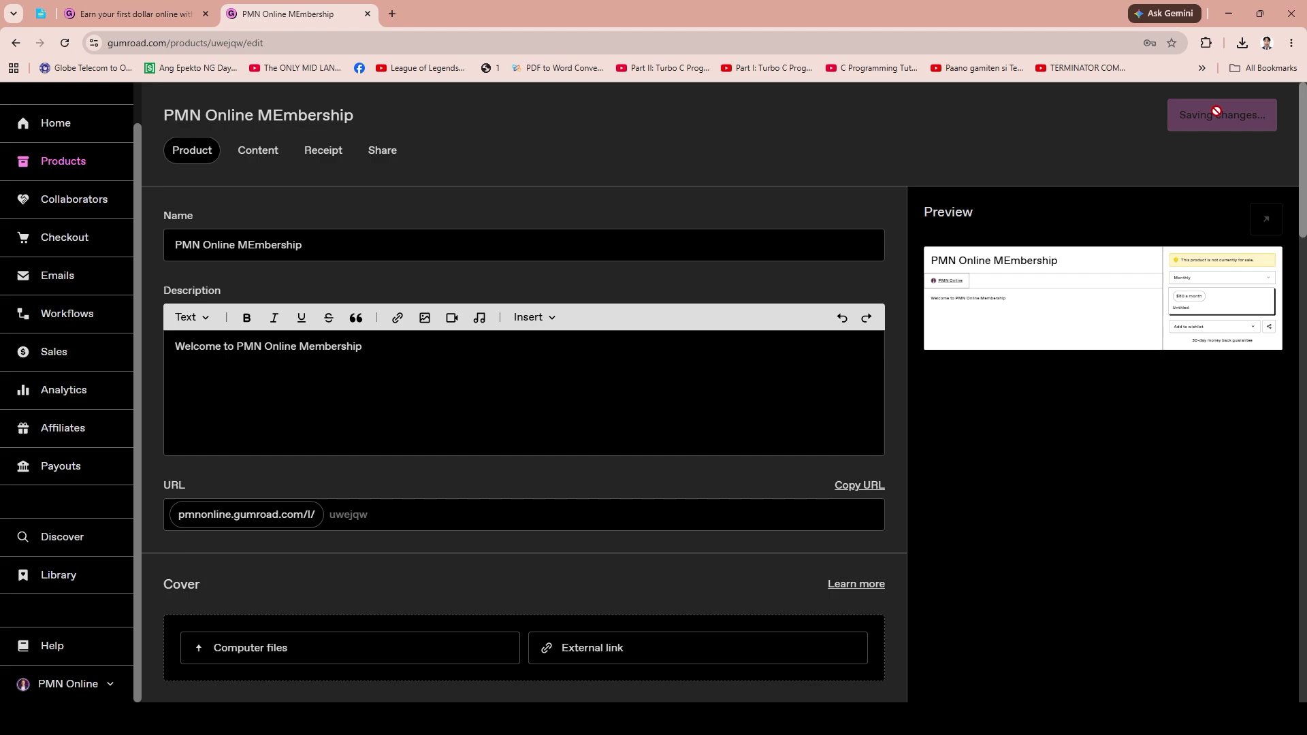
View the membership's content page and return to the products list to check the new membership entry
left_click(275, 158)
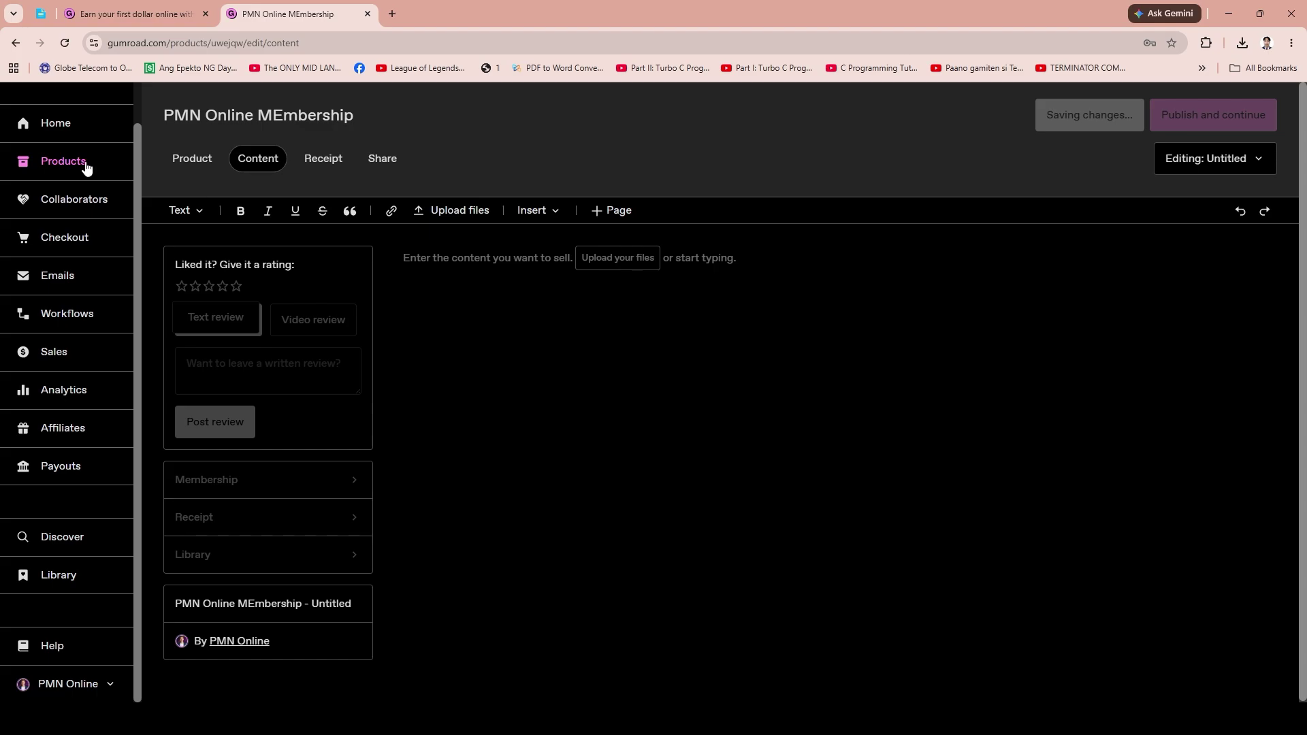
left_click(81, 134)
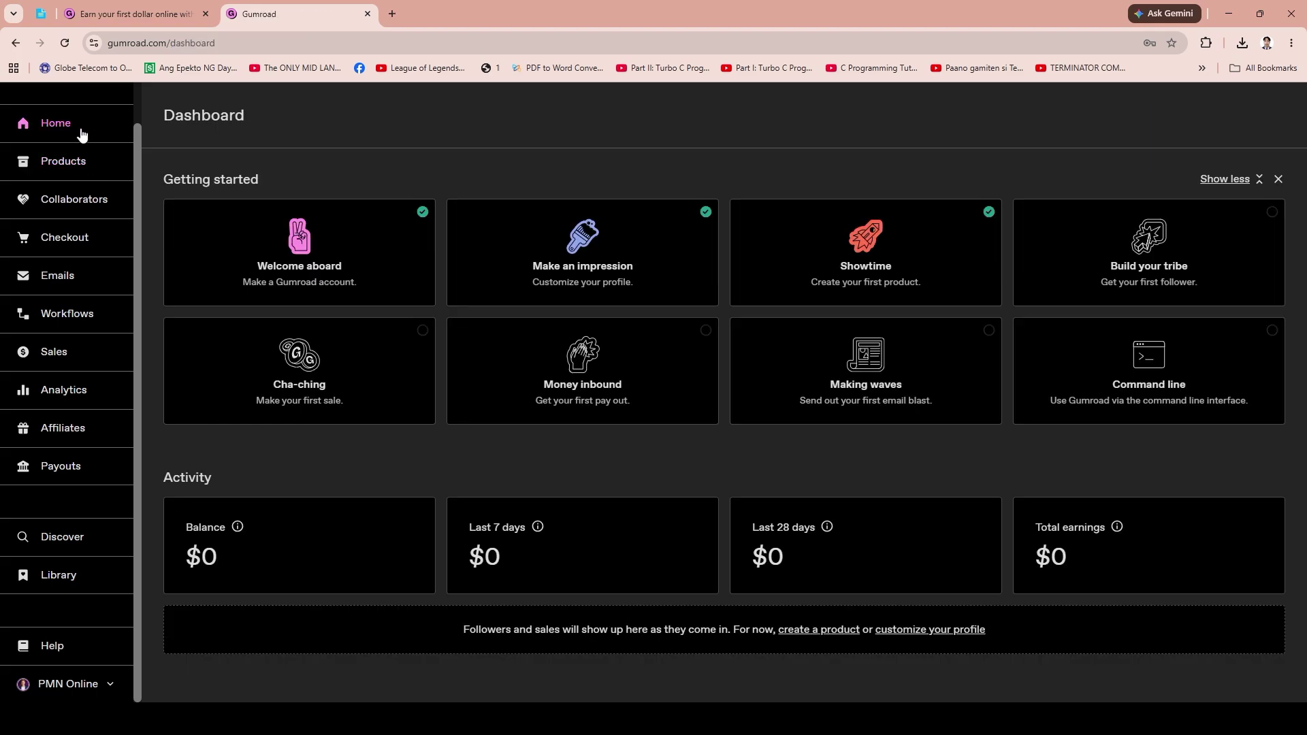
left_click(89, 166)
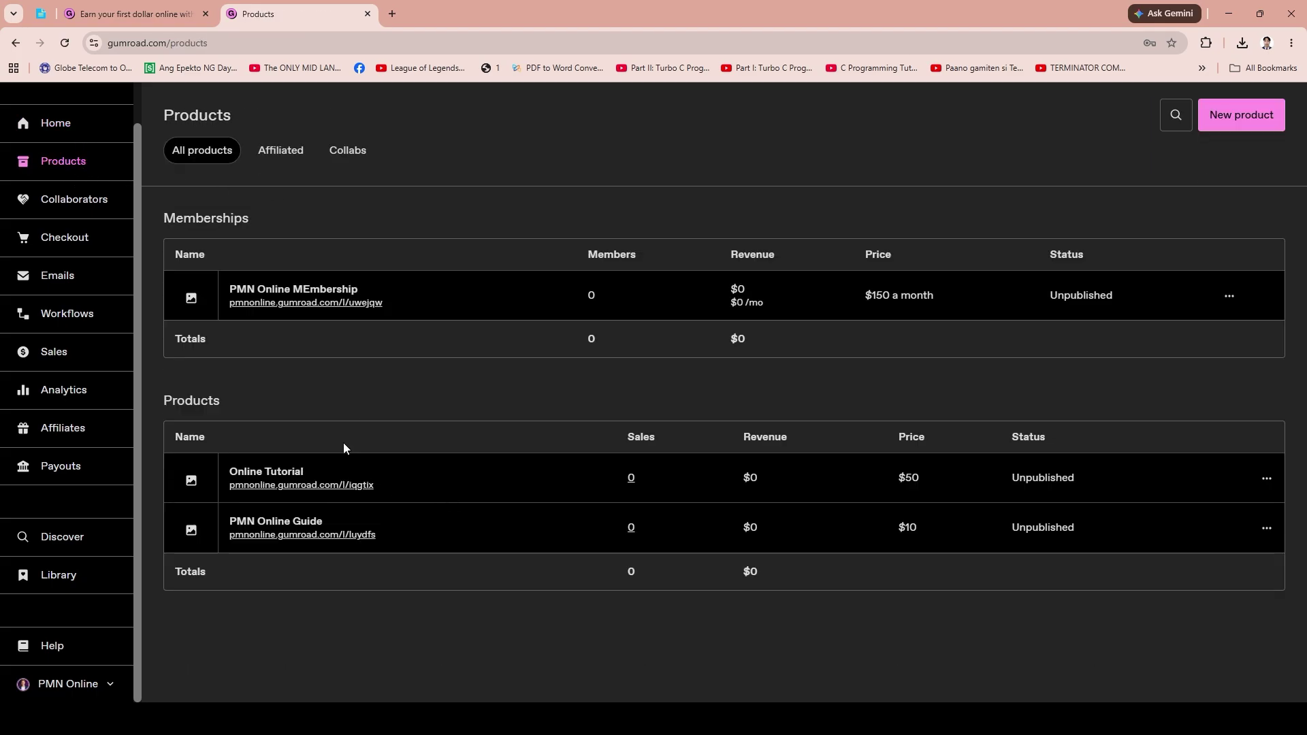